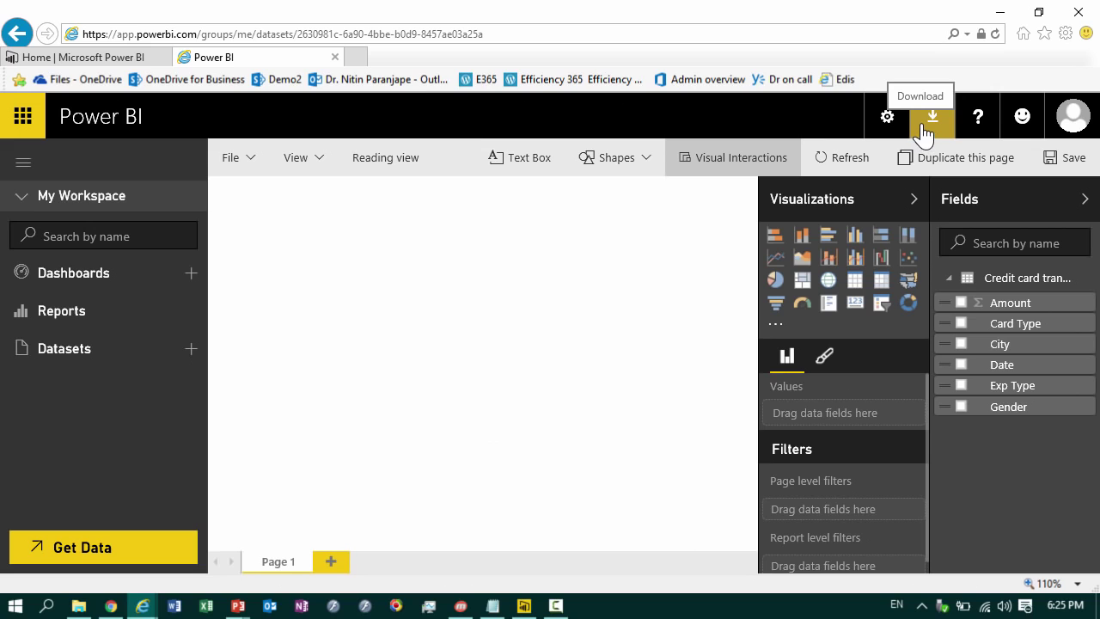
Step: Open the download options in the Power BI service, switch to Power BI Desktop and dismiss its welcome screen
{"action": "left_click", "coordinate": [923, 131]}
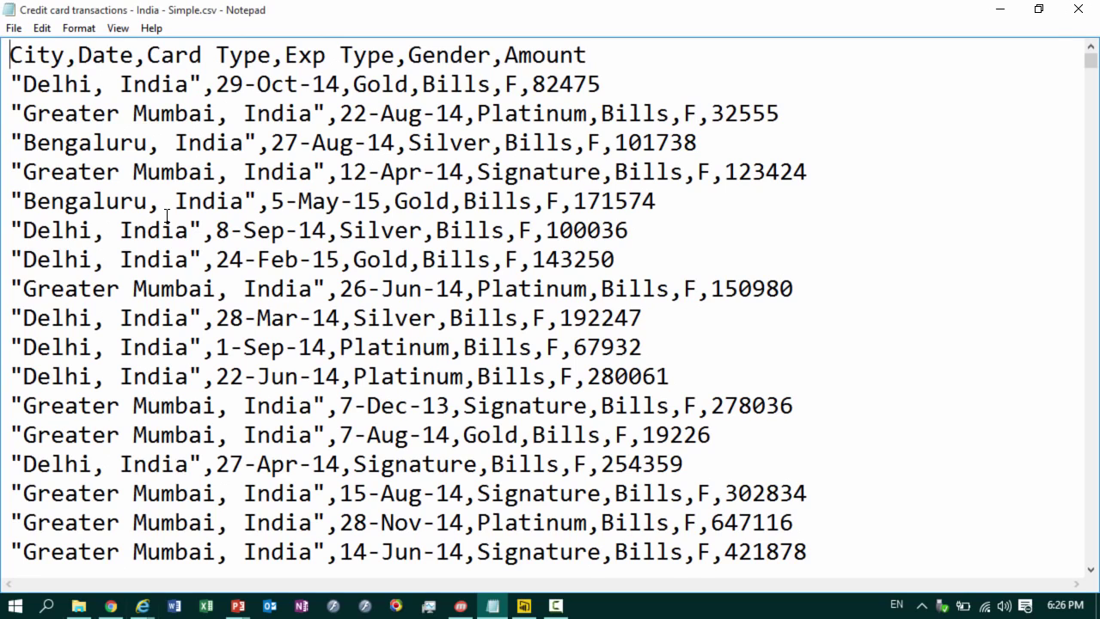
{"action": "left_click", "coordinate": [535, 609]}
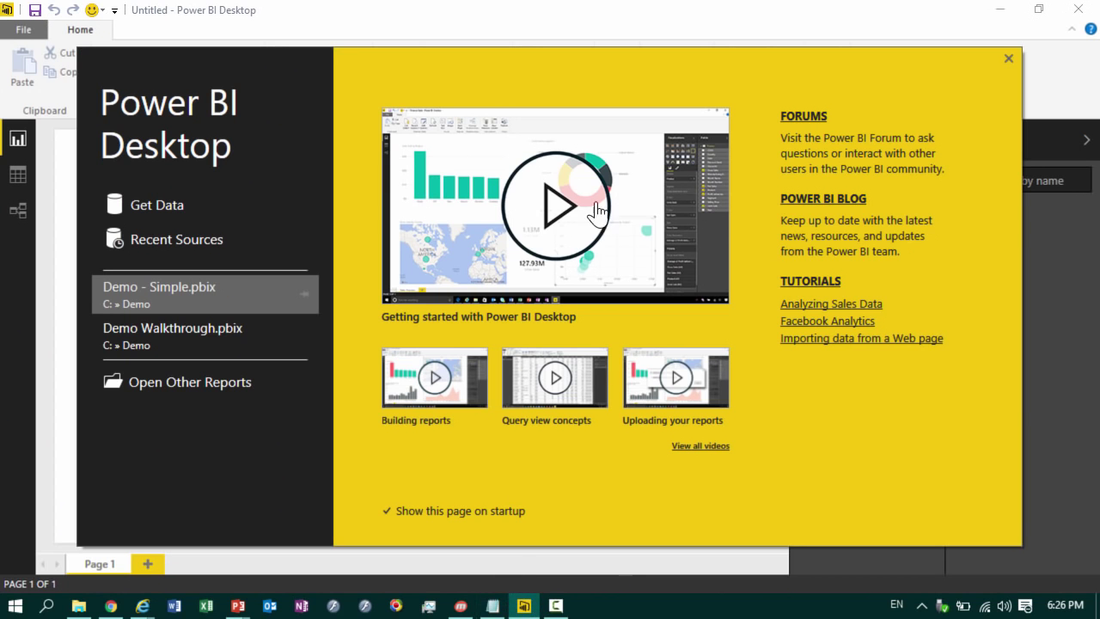
{"action": "left_click", "coordinate": [1008, 57]}
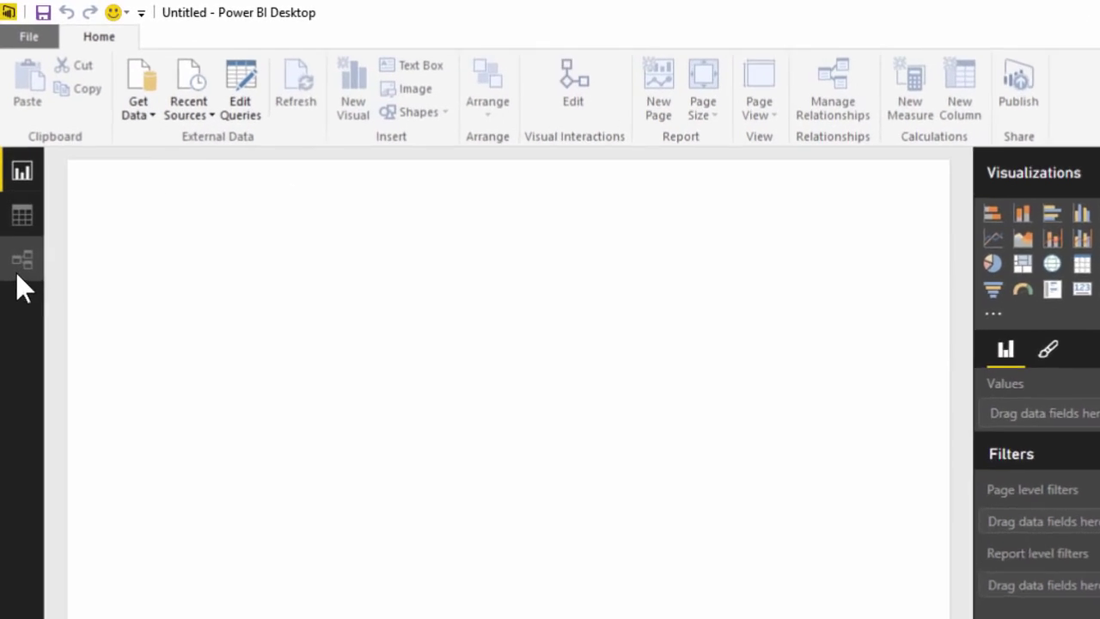
Step: Import the CSV file "Credit card transactions - India - Simple.csv" and load its data into the report
{"action": "left_click", "coordinate": [193, 142]}
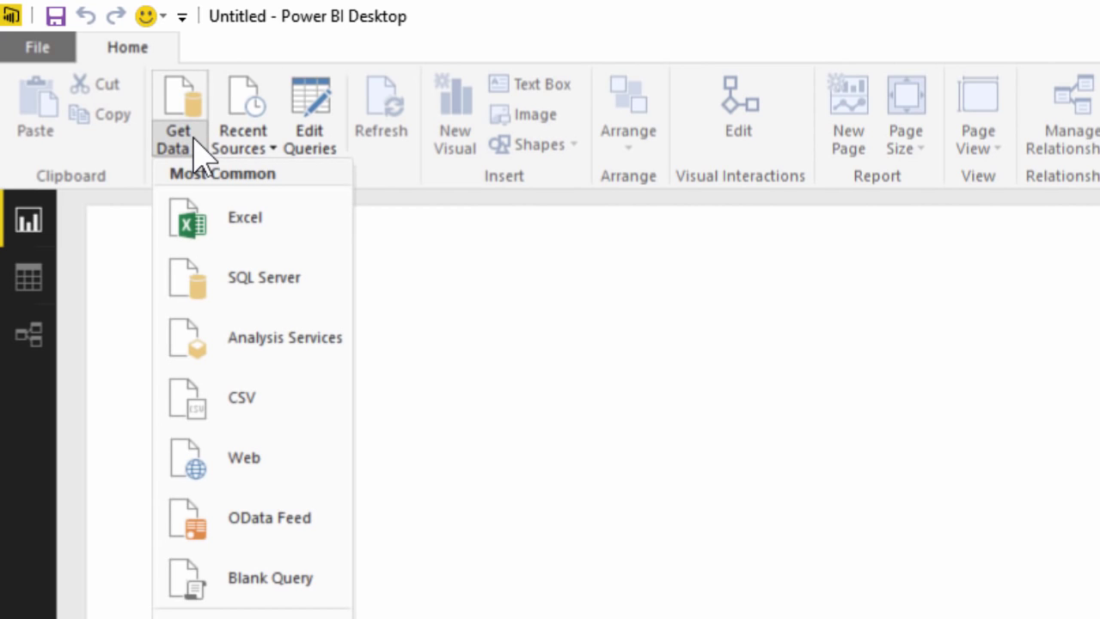
{"action": "left_click", "coordinate": [265, 413]}
{"action": "double_click", "coordinate": [703, 194]}
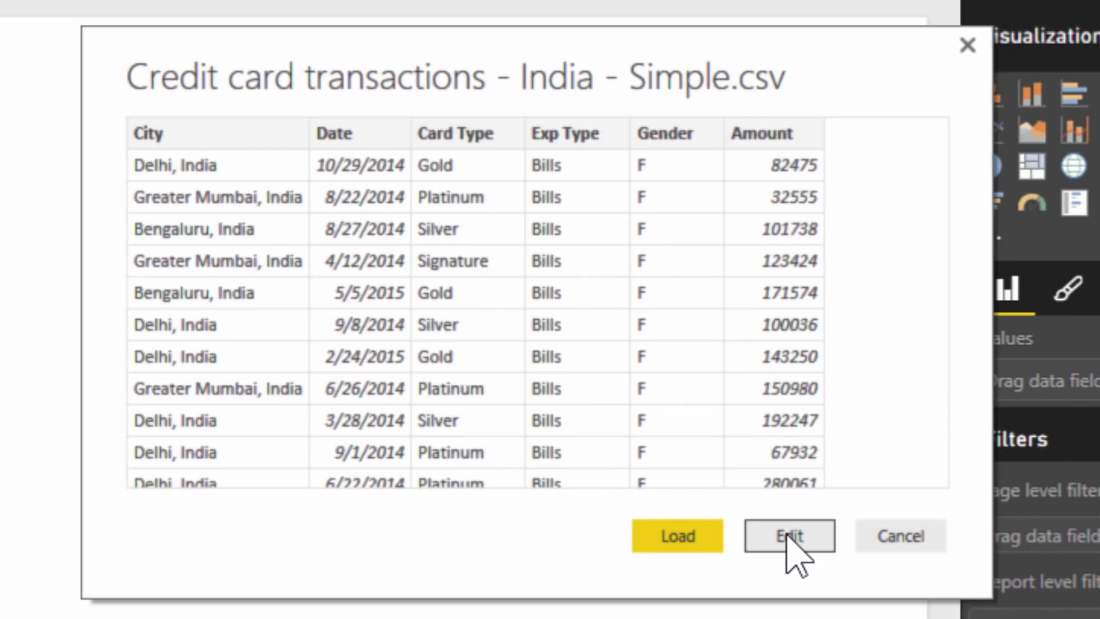
{"action": "left_click", "coordinate": [693, 537]}
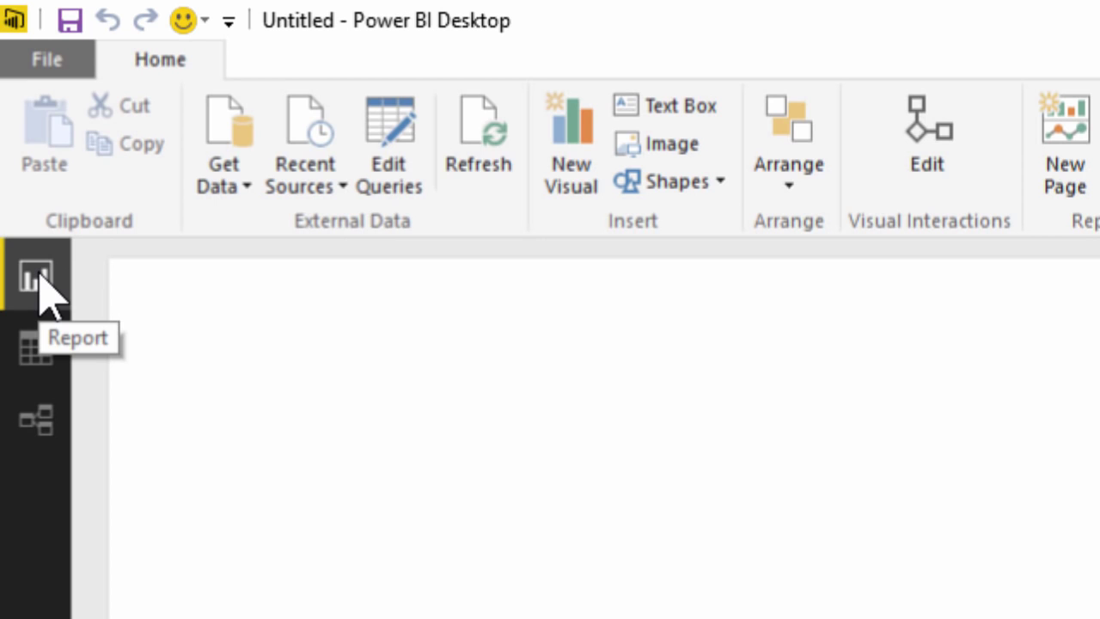
Step: Review the loaded credit card table in the data and relationships views, and return to the report view
{"action": "left_click", "coordinate": [37, 361]}
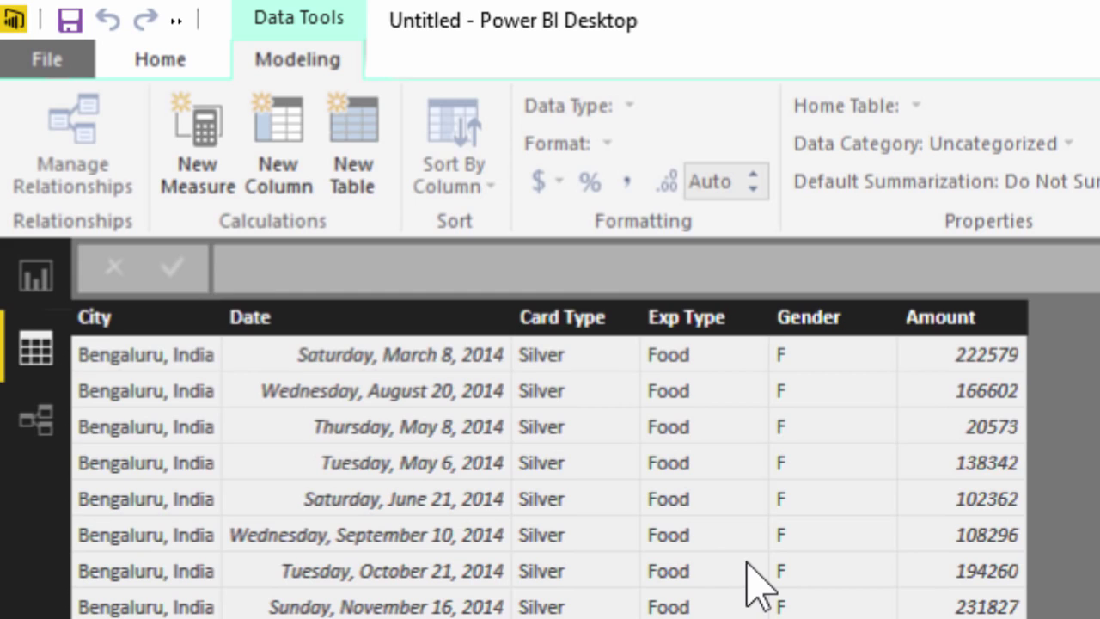
{"action": "left_click", "coordinate": [34, 437]}
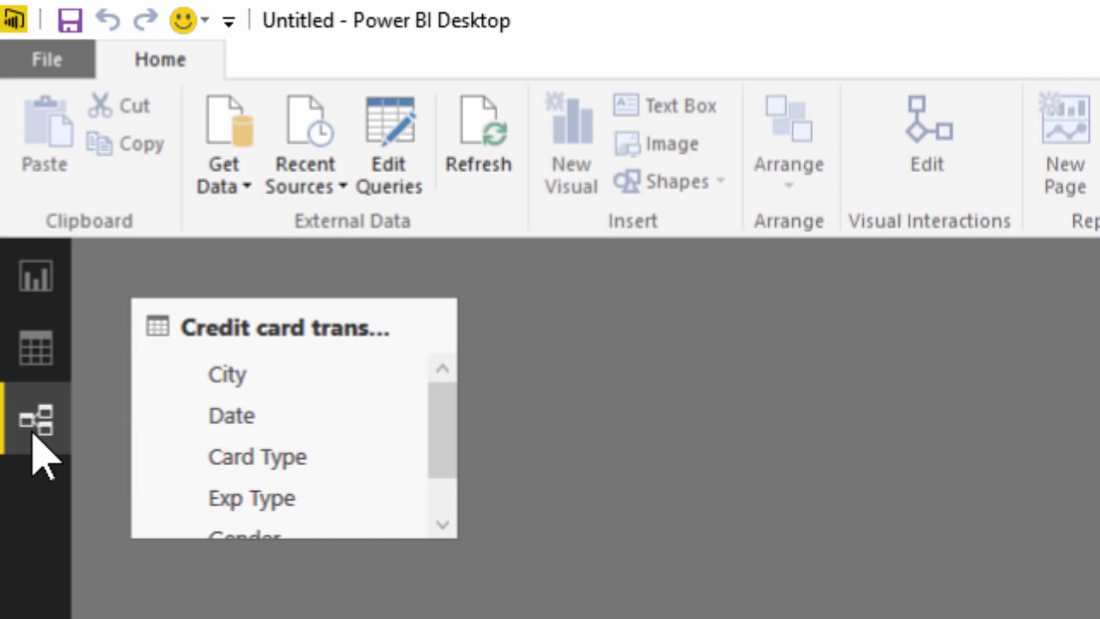
{"action": "left_click", "coordinate": [48, 283]}
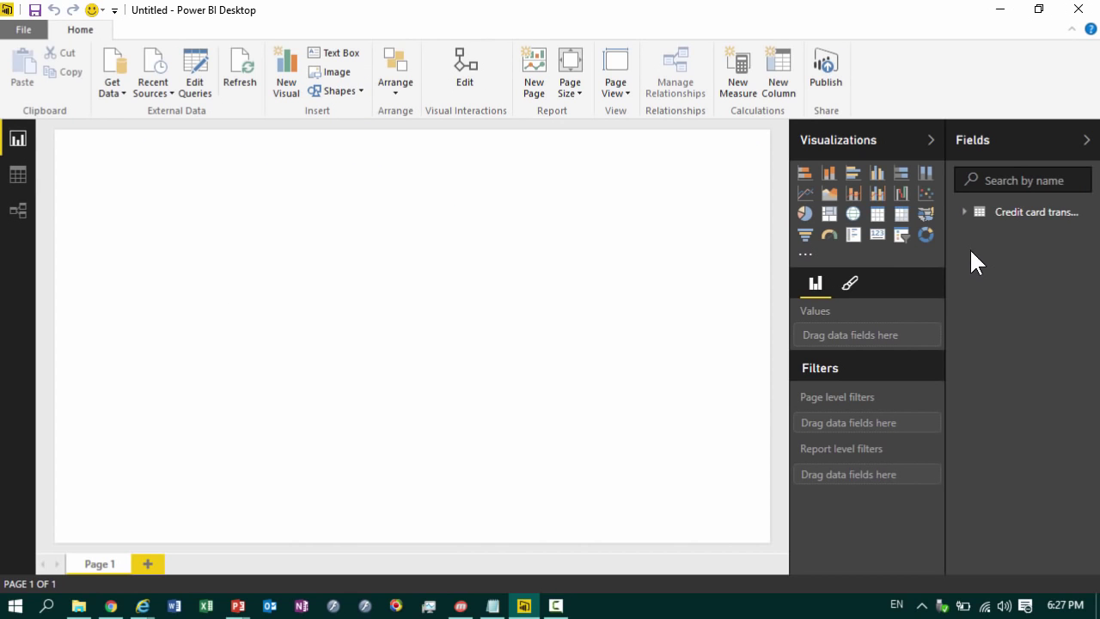
Step: Create a stacked bar chart of Amount by Card Type on the report page and reduce its height
{"action": "left_click", "coordinate": [964, 213]}
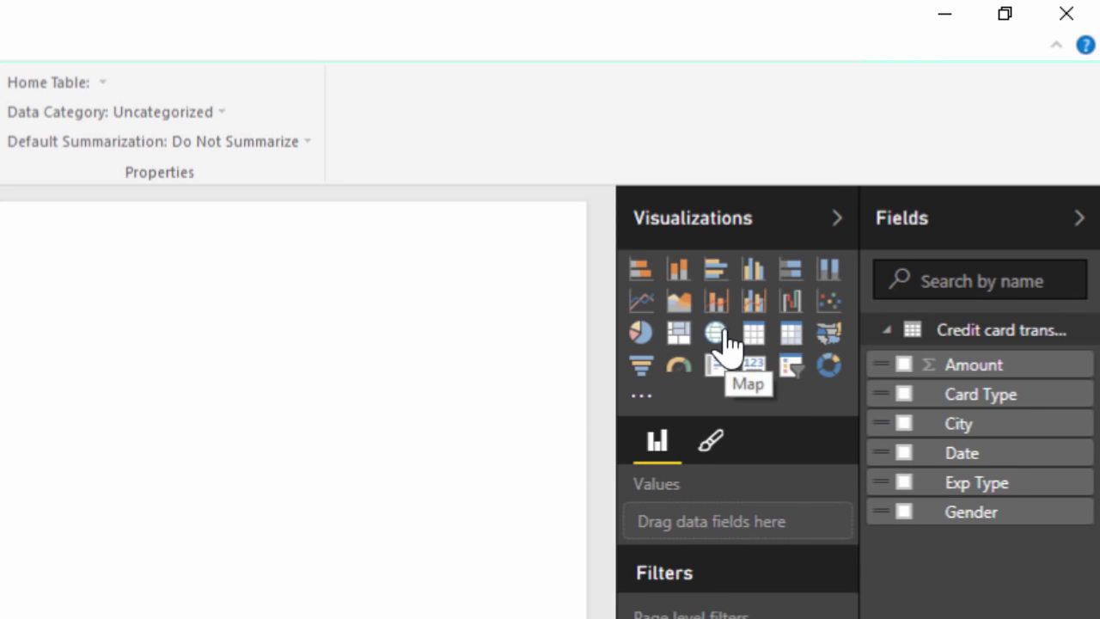
{"action": "left_click", "coordinate": [904, 394]}
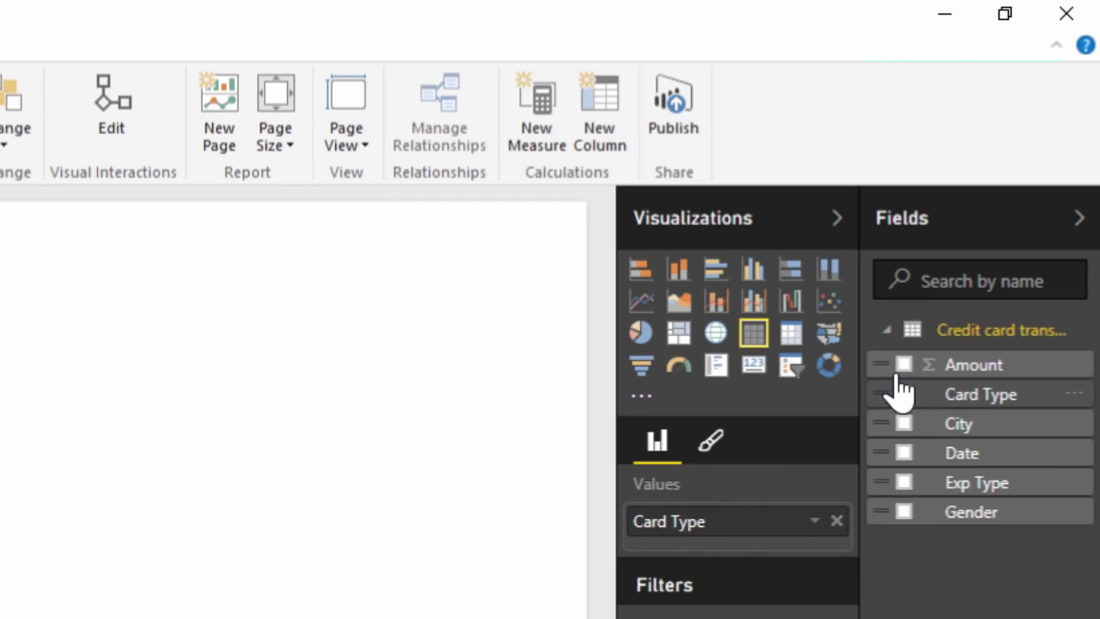
{"action": "left_click", "coordinate": [906, 367]}
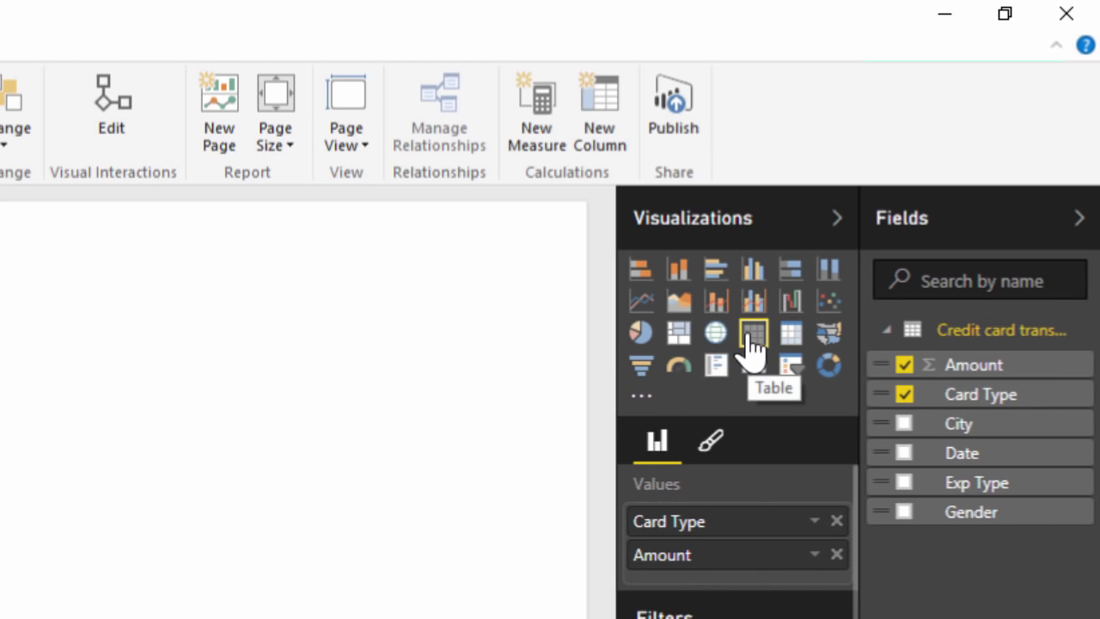
{"action": "left_click", "coordinate": [642, 276]}
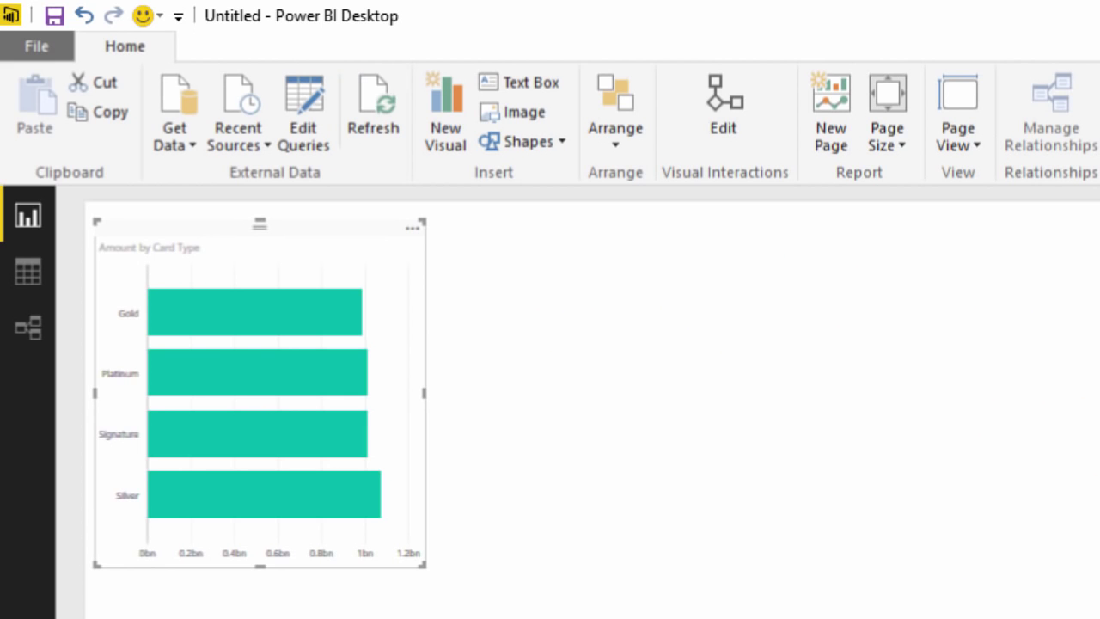
{"action": "left_click_drag", "start_coordinate": [260, 565], "coordinate": [261, 519]}
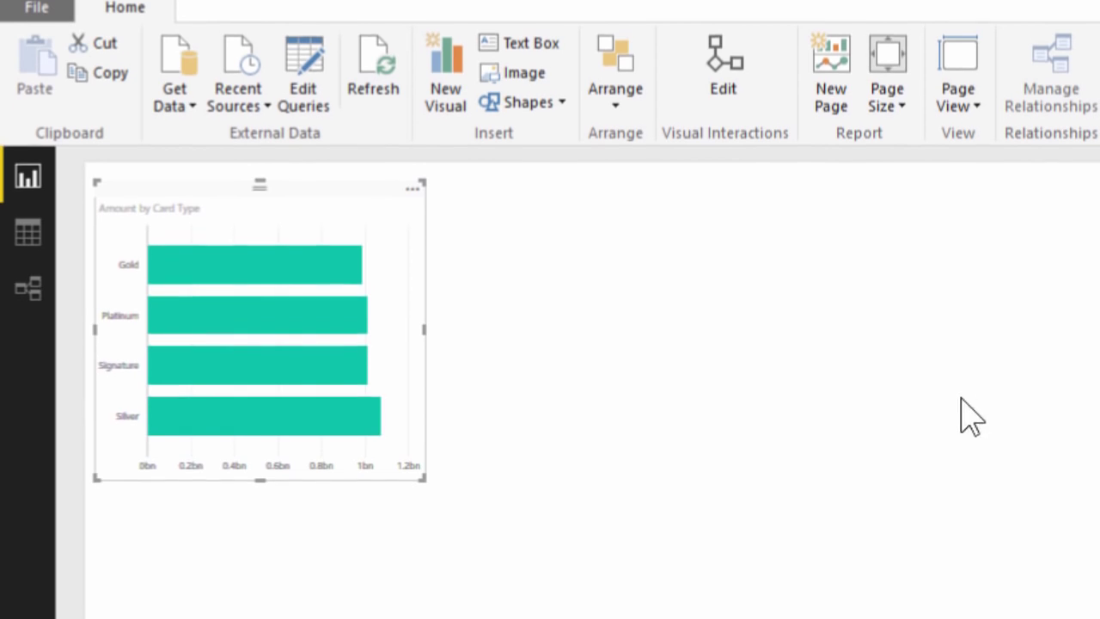
Step: Add an Amount by Exp Type visual below the bar chart, trying a pie chart before converting it to a treemap
{"action": "left_click", "coordinate": [621, 81]}
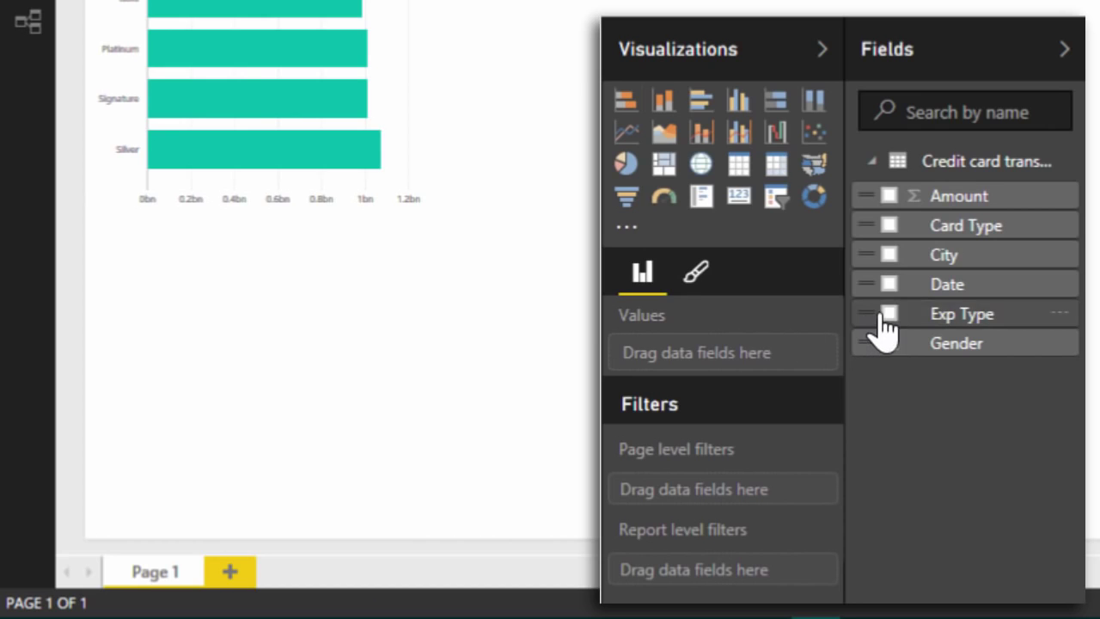
{"action": "left_click", "coordinate": [890, 316]}
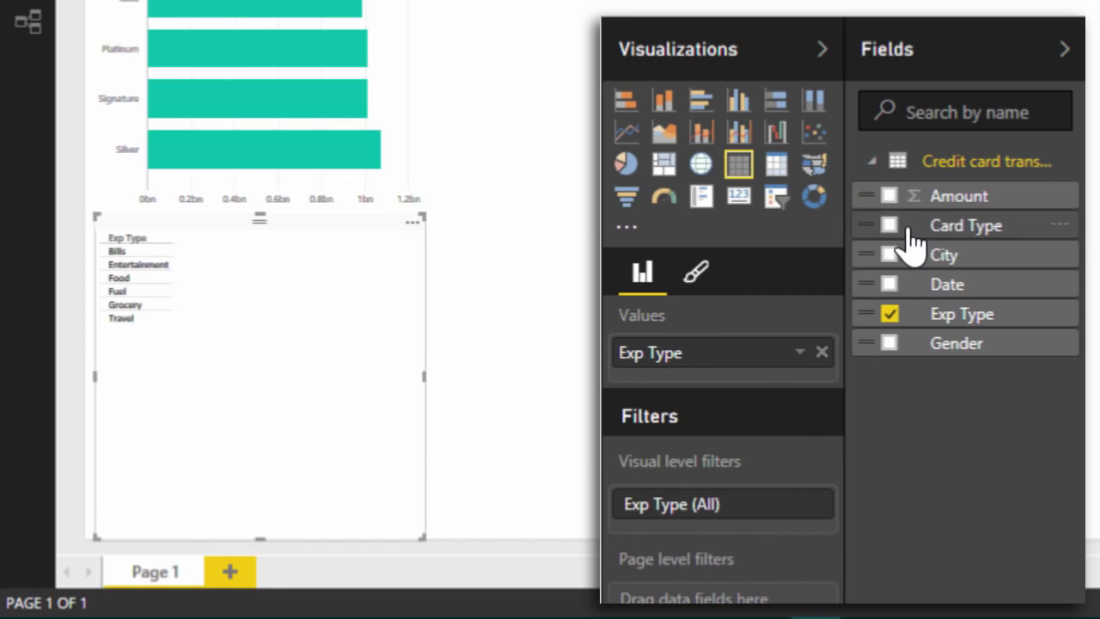
{"action": "left_click_drag", "start_coordinate": [889, 195], "coordinate": [701, 417]}
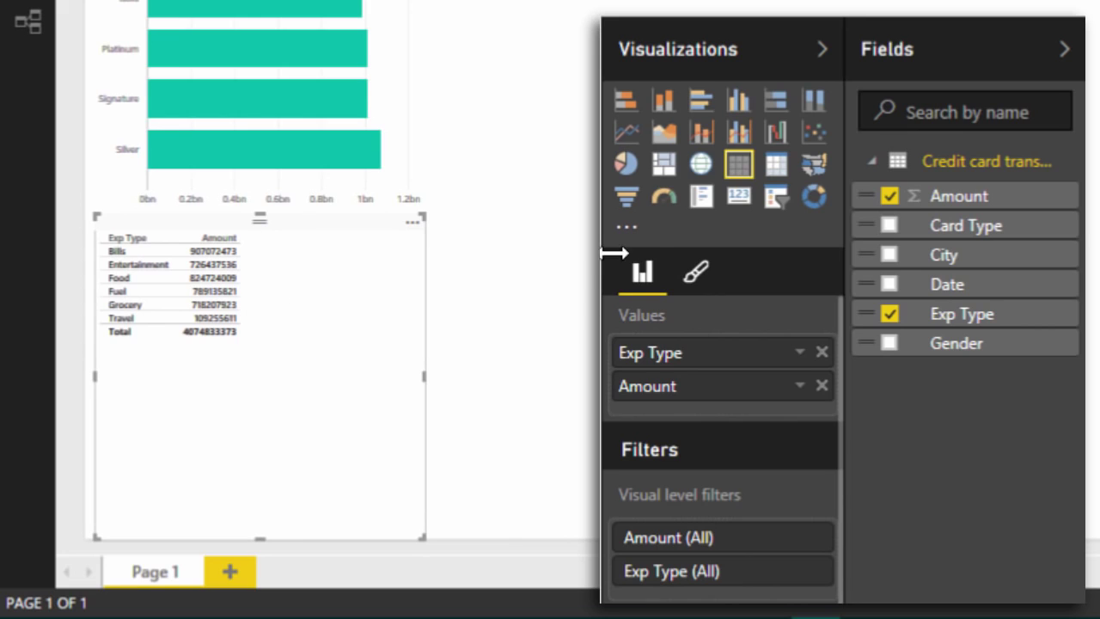
{"action": "left_click", "coordinate": [626, 168]}
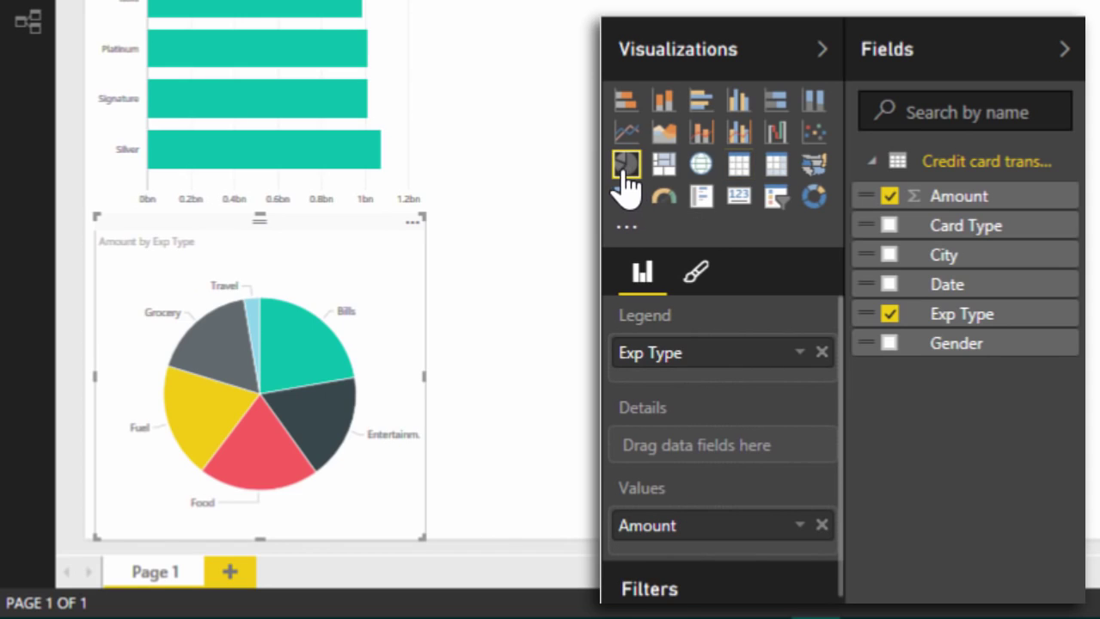
{"action": "left_click", "coordinate": [671, 169]}
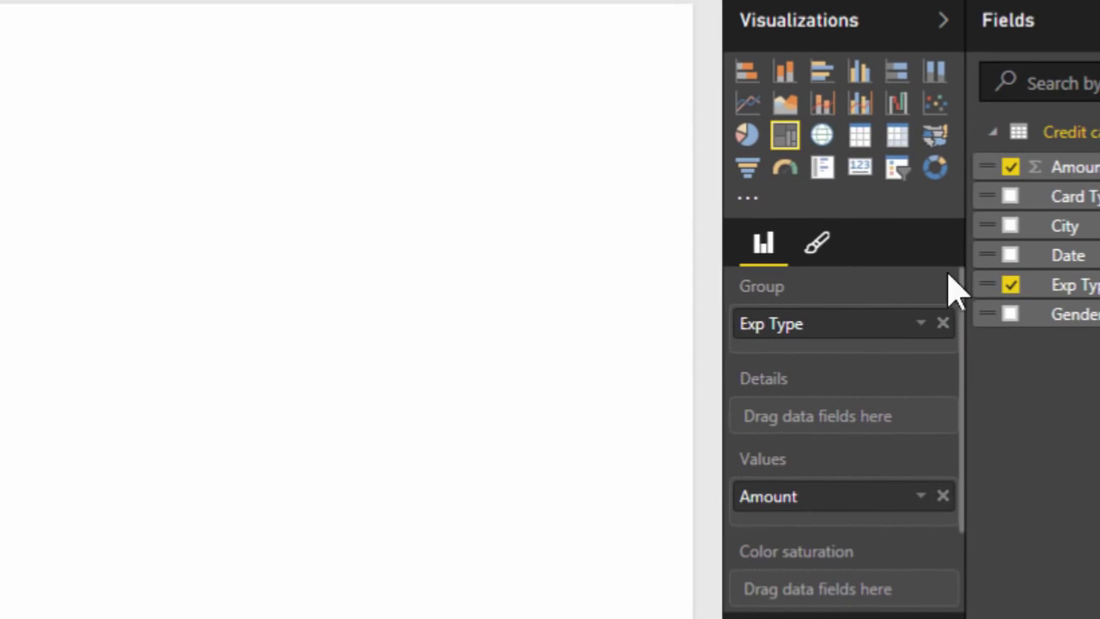
Step: Add the Amount field to an empty area of the page as a card and shrink the card to a compact size
{"action": "left_click", "coordinate": [422, 189]}
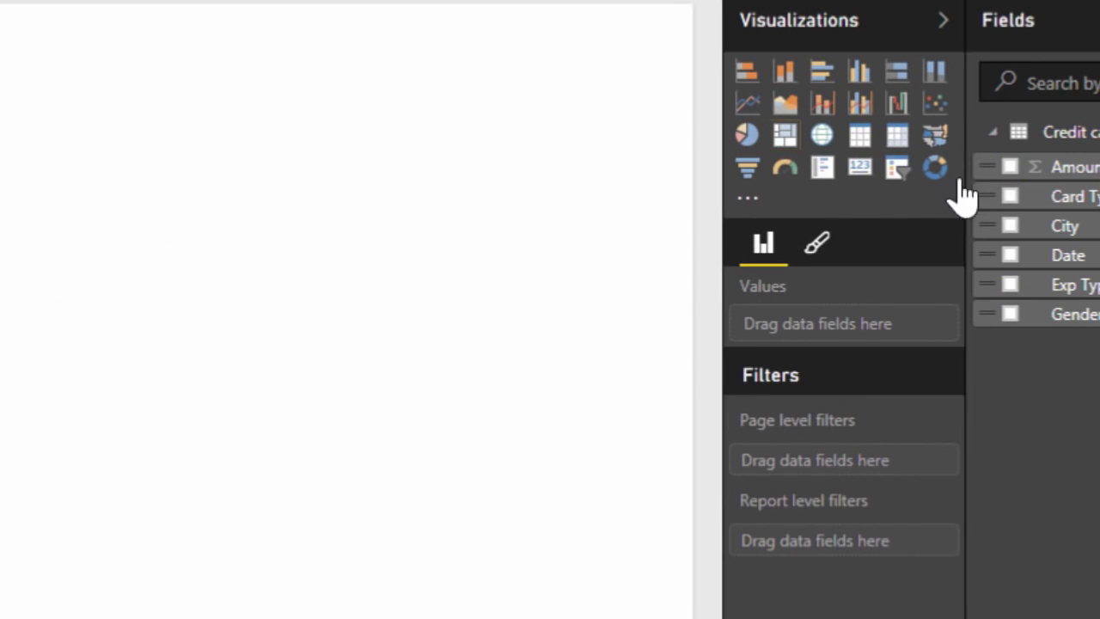
{"action": "left_click_drag", "start_coordinate": [1071, 177], "coordinate": [218, 95]}
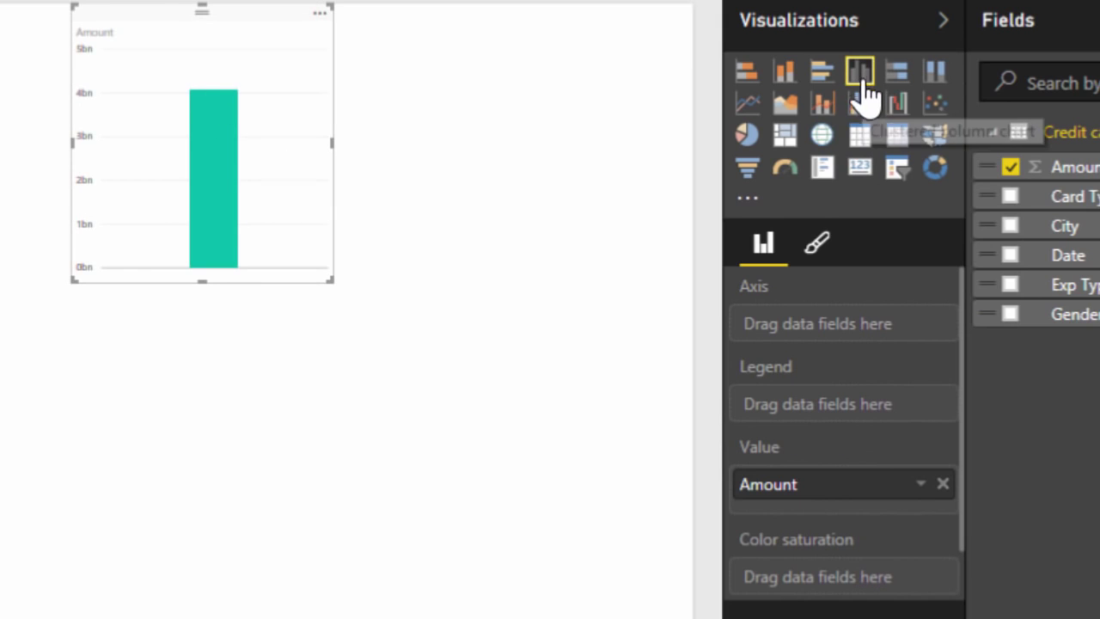
{"action": "left_click", "coordinate": [861, 169]}
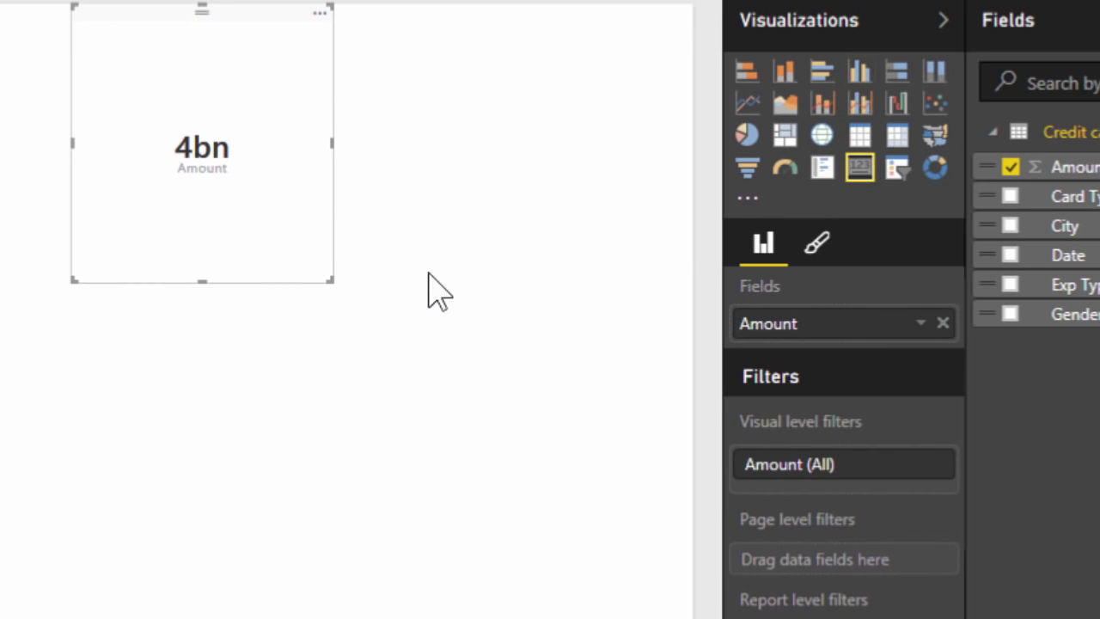
{"action": "left_click_drag", "start_coordinate": [333, 141], "coordinate": [338, 140]}
{"action": "left_click_drag", "start_coordinate": [338, 282], "coordinate": [239, 68]}
{"action": "left_click_drag", "start_coordinate": [208, 73], "coordinate": [308, 81]}
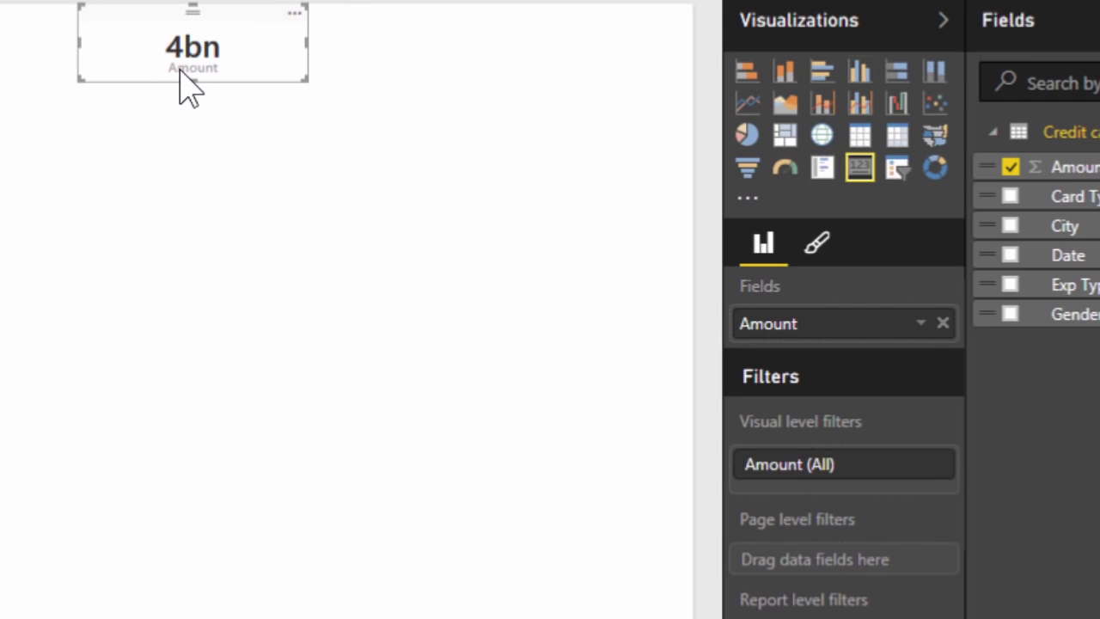
Step: Set the display units of the Amount card's data label to None
{"action": "left_click", "coordinate": [825, 258]}
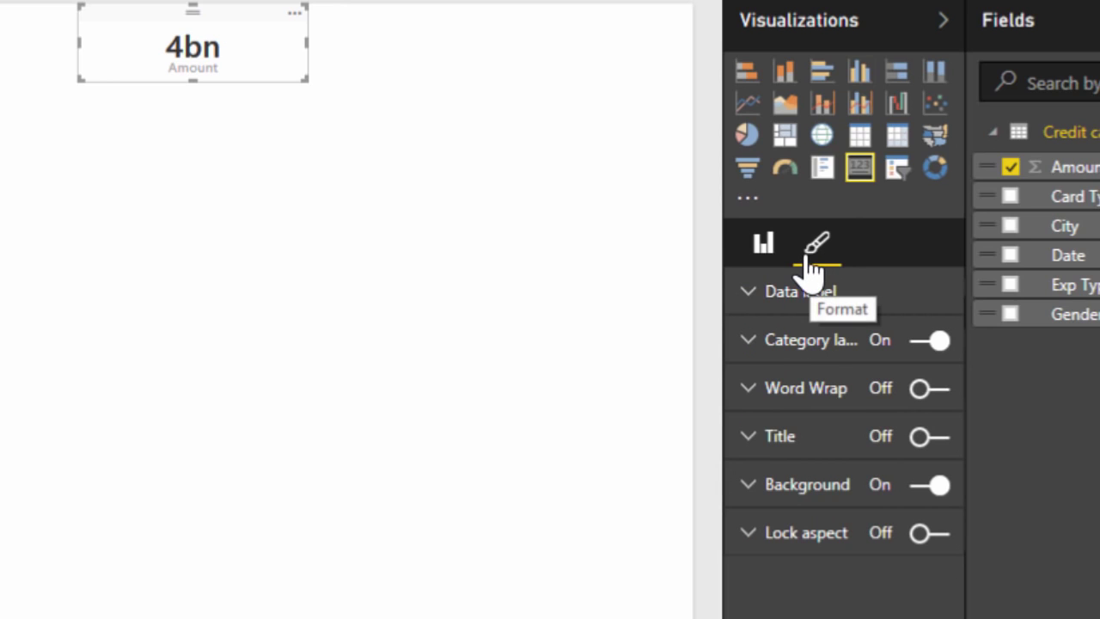
{"action": "left_click", "coordinate": [767, 259]}
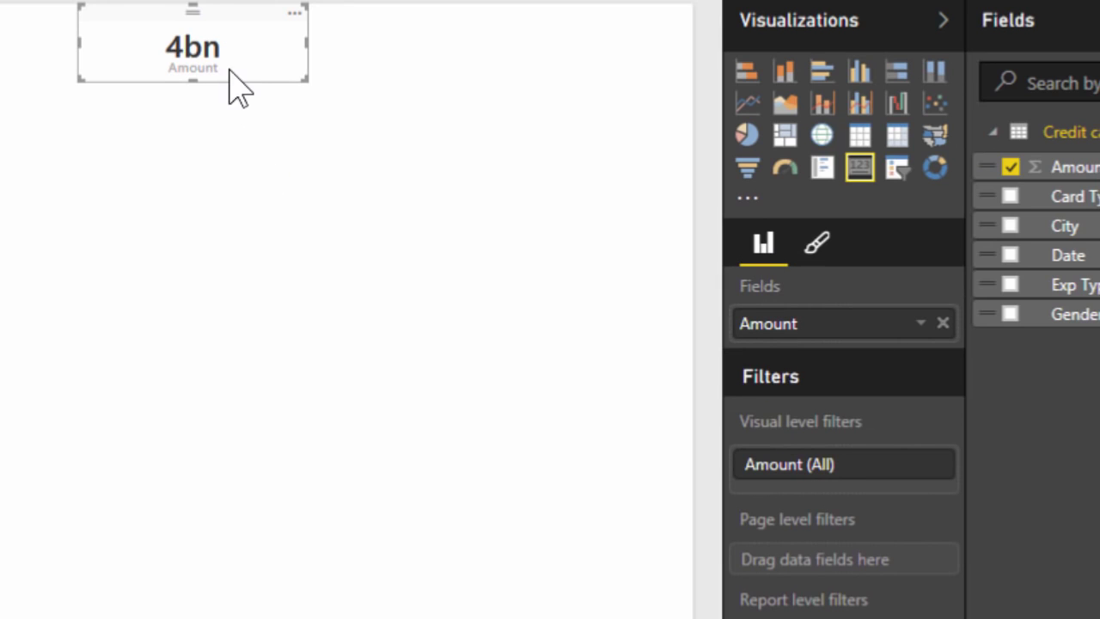
{"action": "left_click", "coordinate": [818, 252]}
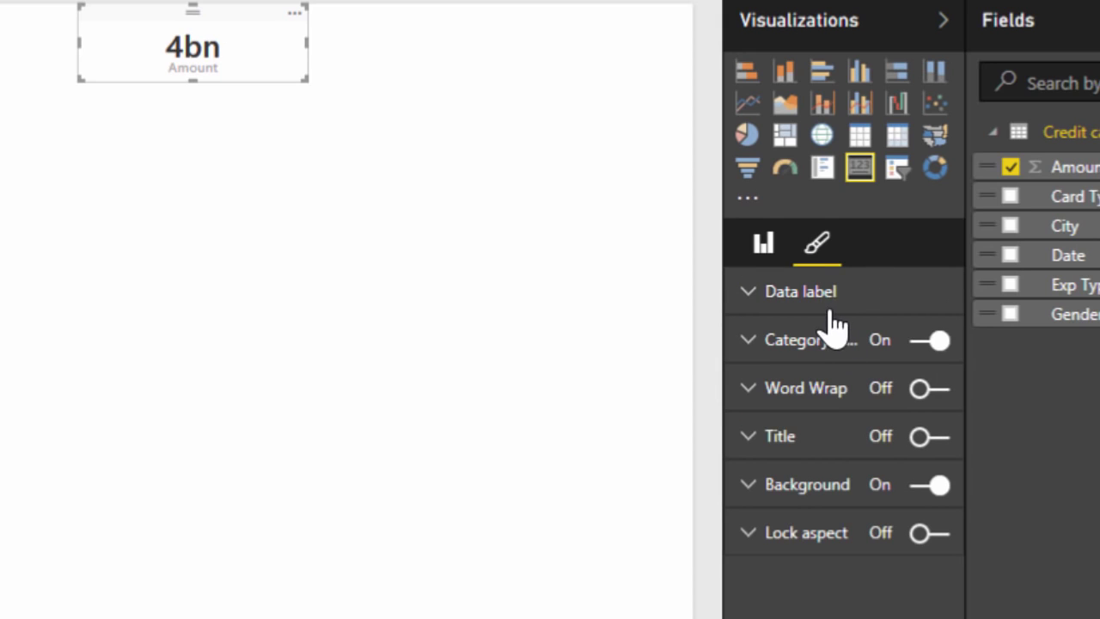
{"action": "left_click", "coordinate": [825, 301]}
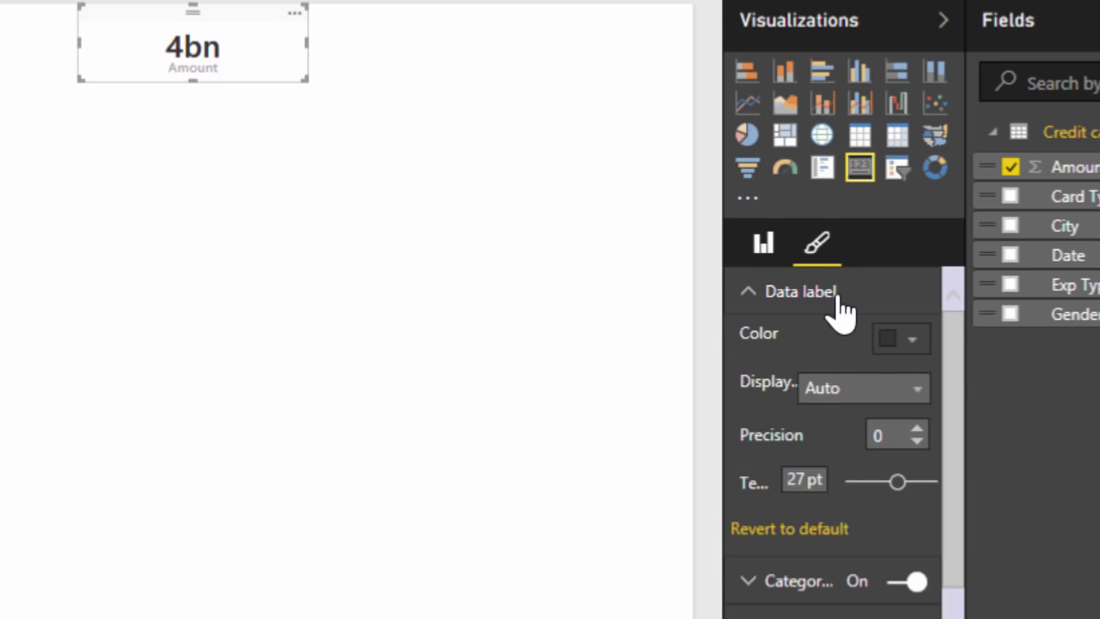
{"action": "left_click", "coordinate": [919, 404]}
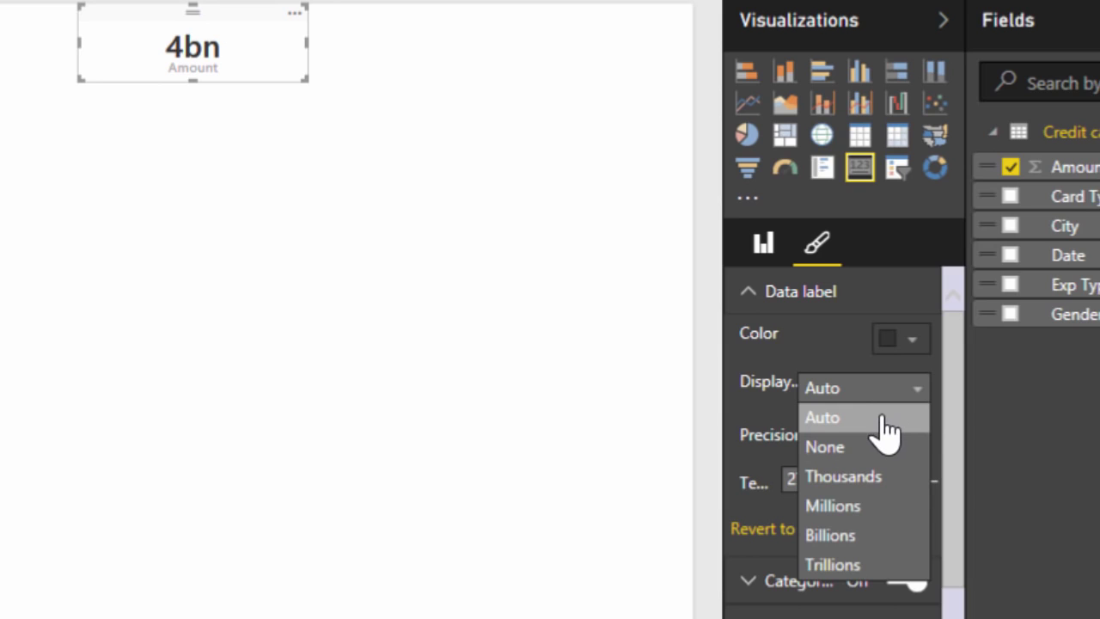
{"action": "left_click", "coordinate": [858, 448]}
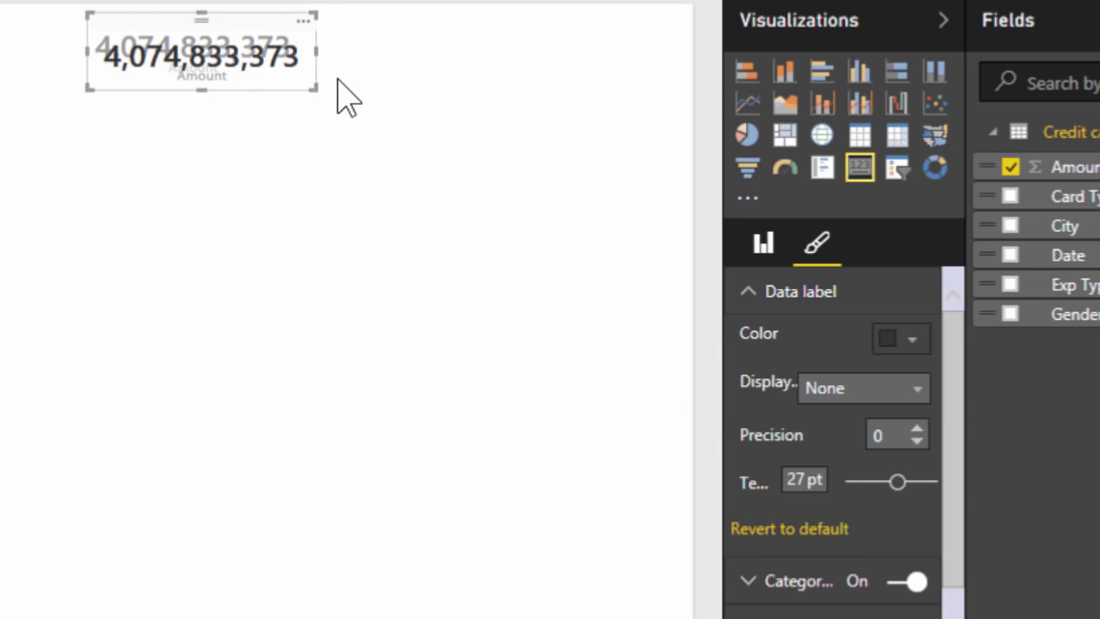
Step: Place duplicates of the Amount card beside the original, summarizing one copy by Count and the other by Average
{"action": "left_click_drag", "start_coordinate": [293, 86], "coordinate": [517, 83]}
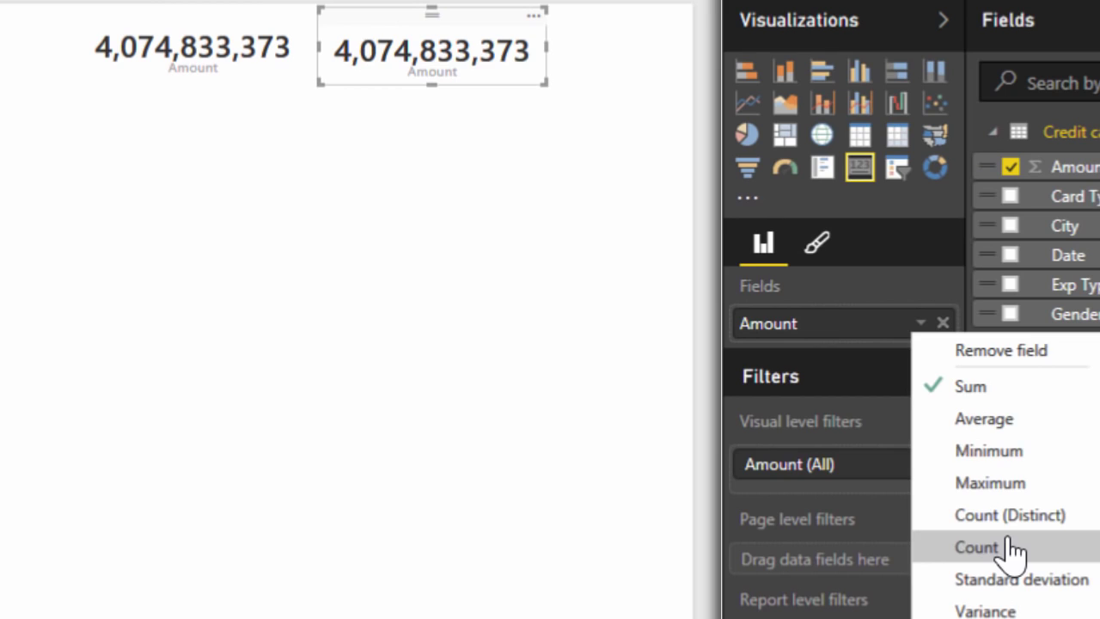
{"action": "left_click", "coordinate": [1011, 548]}
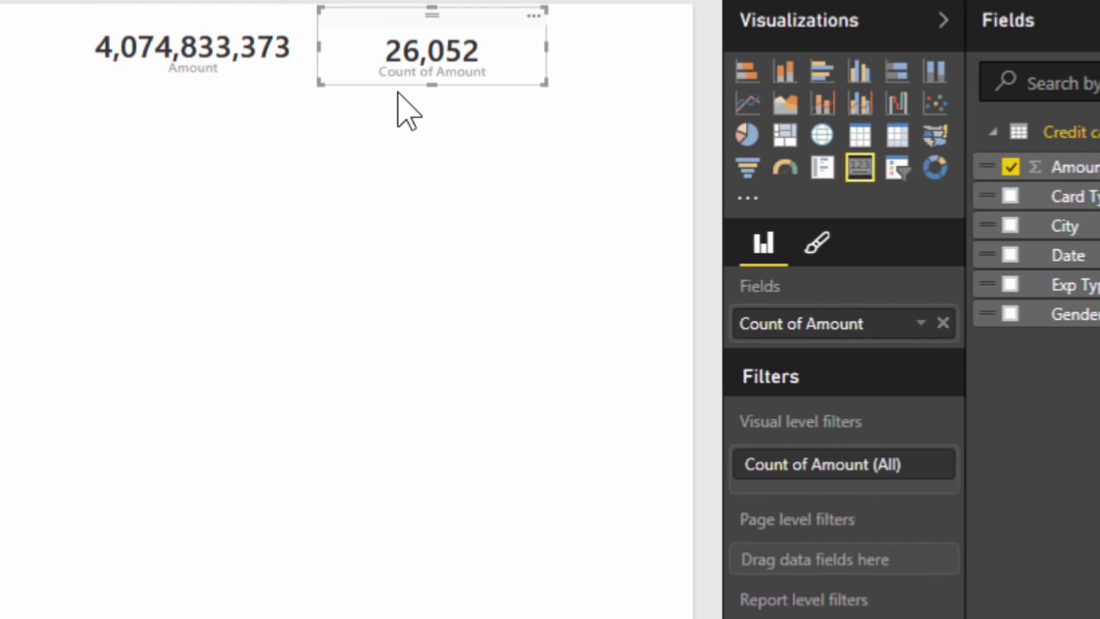
{"action": "key", "text": "ctrl+v"}
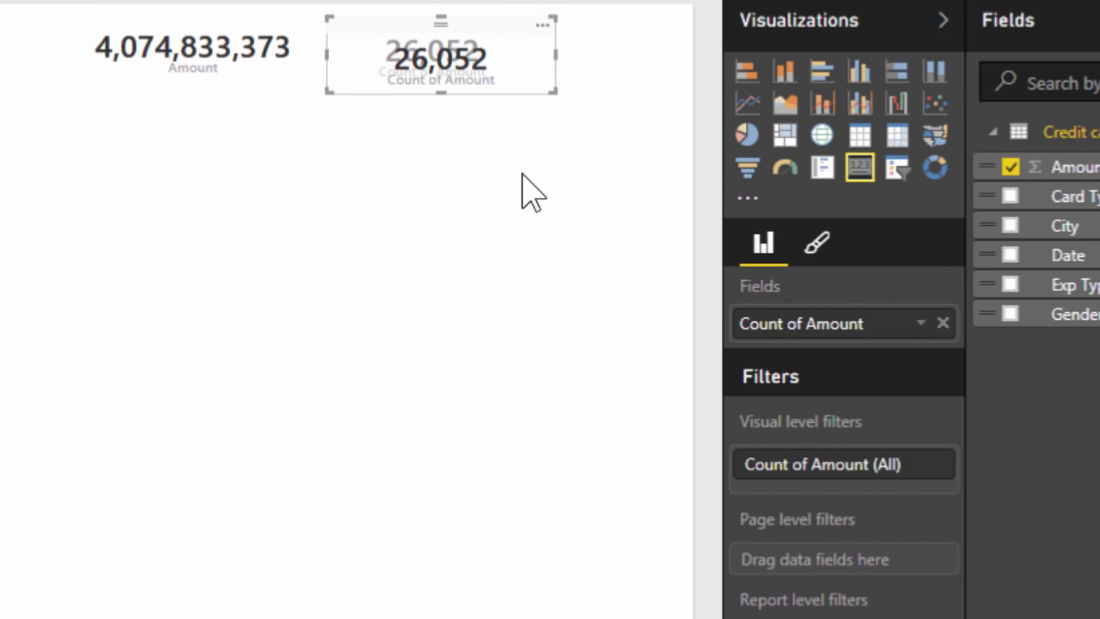
{"action": "left_click", "coordinate": [921, 324]}
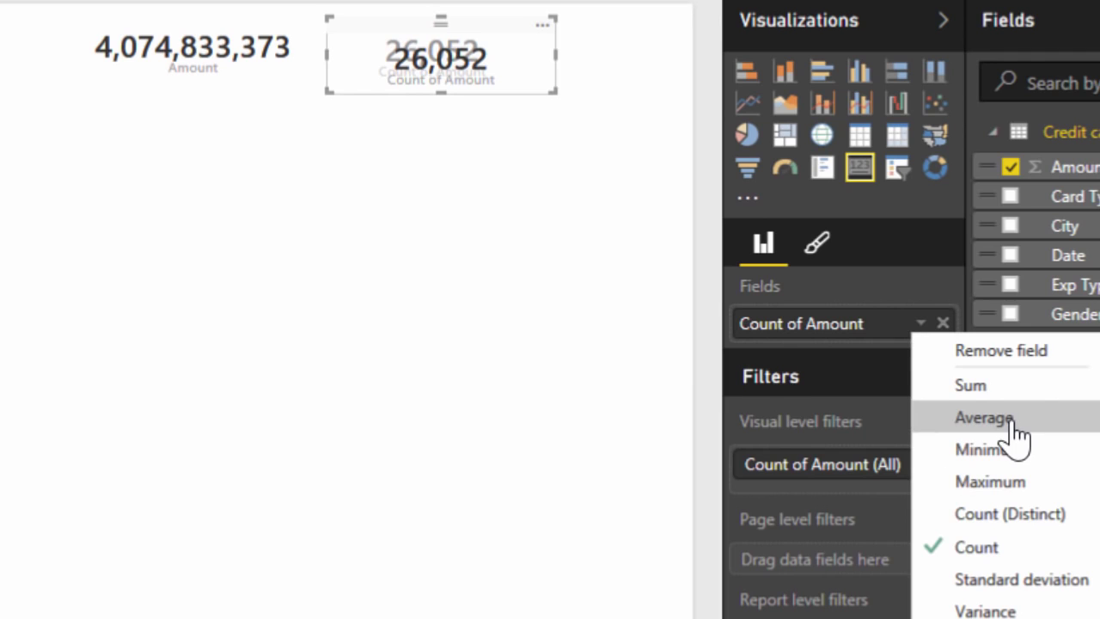
{"action": "left_click", "coordinate": [1012, 421]}
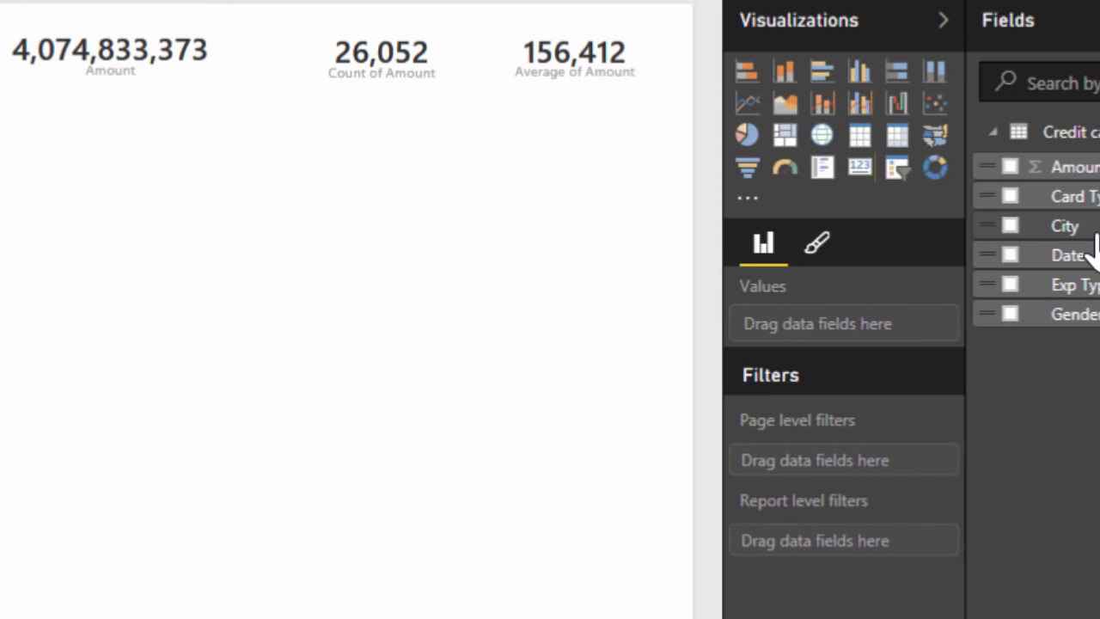
Step: Create a map of Amount by City in the empty area below the three cards
{"action": "left_click_drag", "start_coordinate": [1095, 230], "coordinate": [255, 357]}
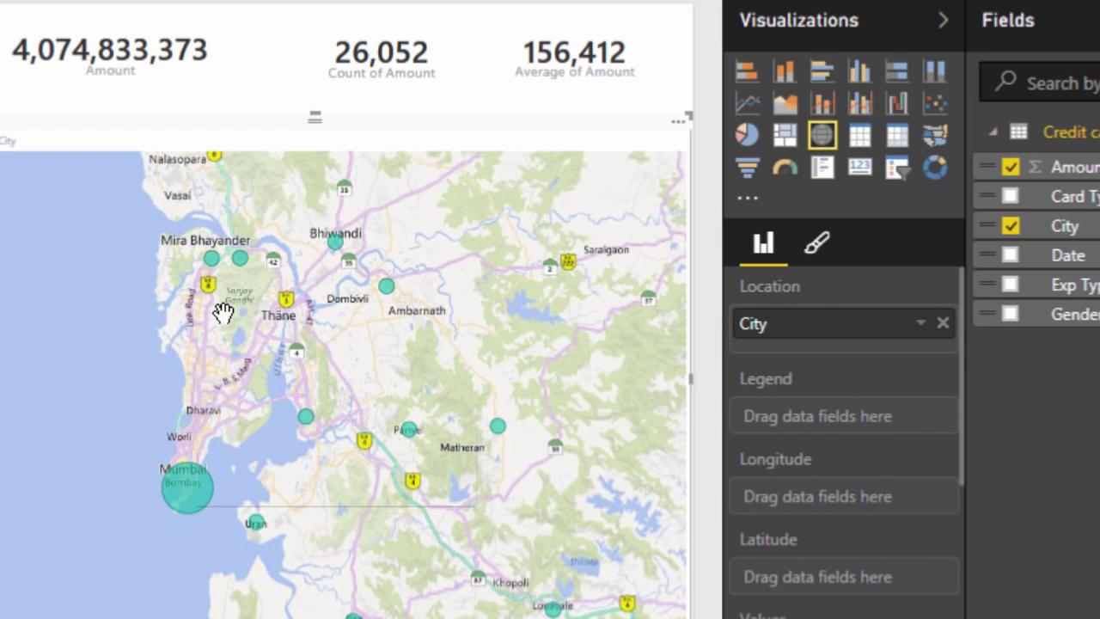
Step: Filter the report by the Food expense type in the treemap and inspect the map around Mumbai
{"action": "mouse_move", "coordinate": [212, 259]}
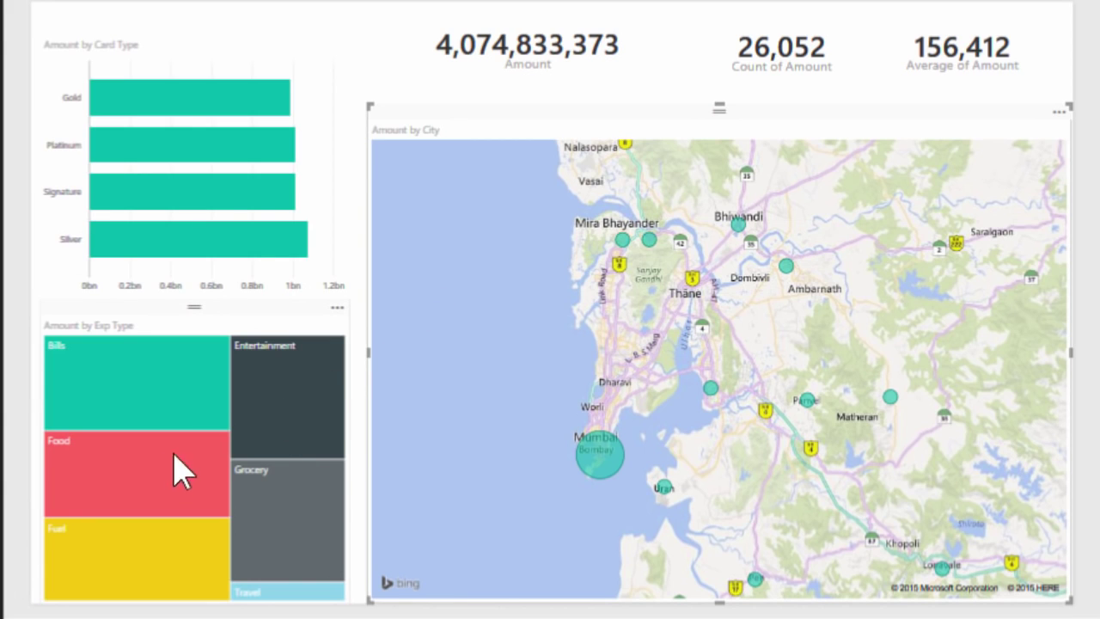
{"action": "mouse_move", "coordinate": [148, 485]}
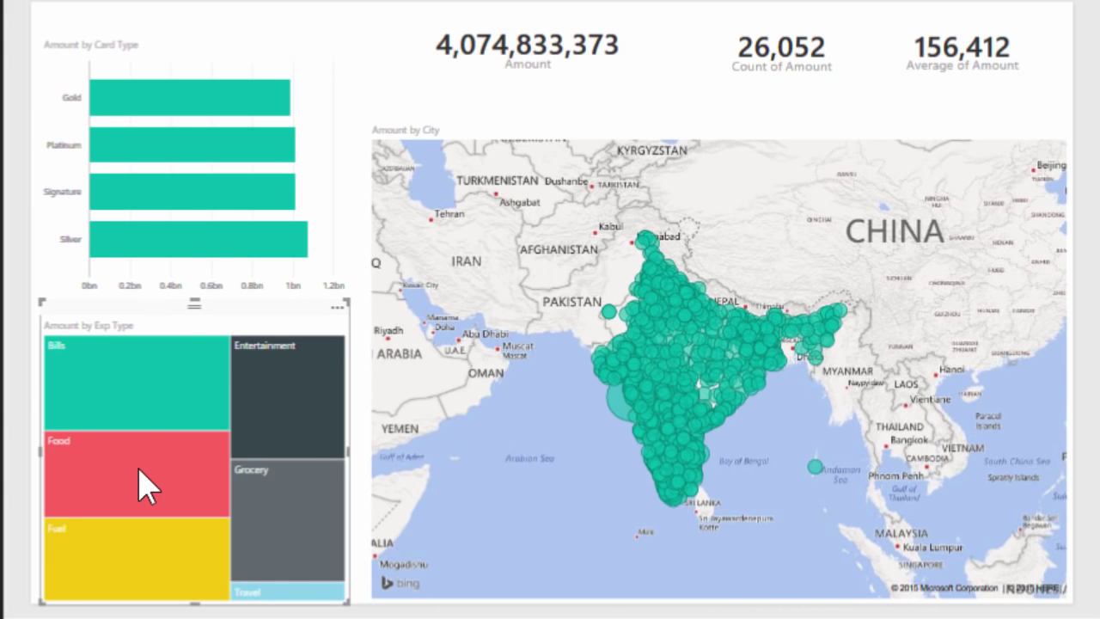
{"action": "left_click", "coordinate": [148, 485]}
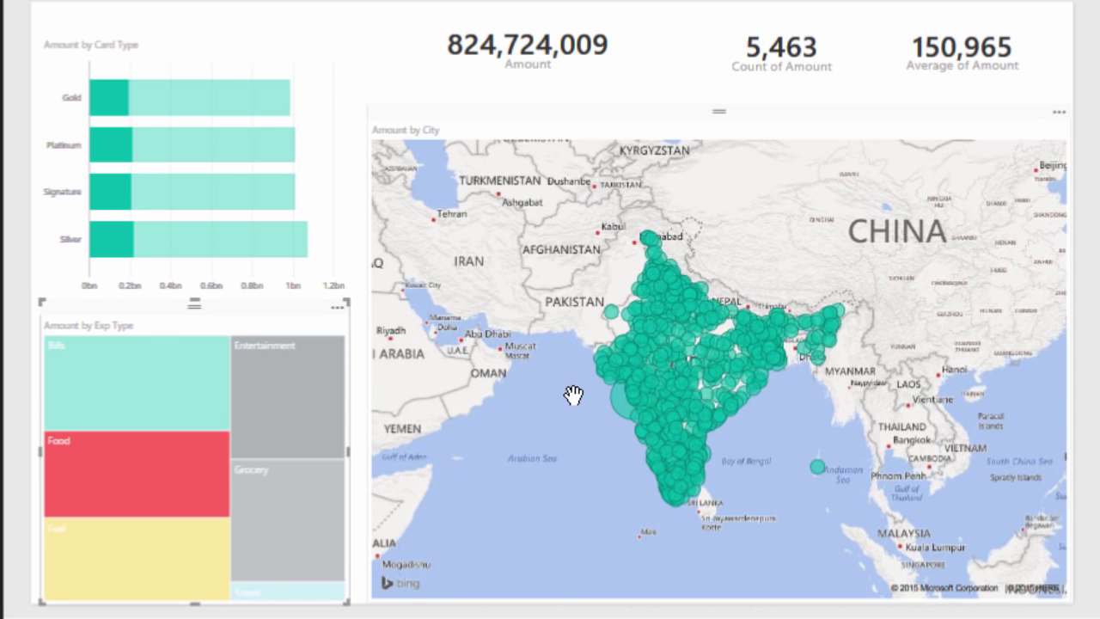
{"action": "scroll", "coordinate": [573, 394], "scroll_direction": "up", "scroll_amount": 5}
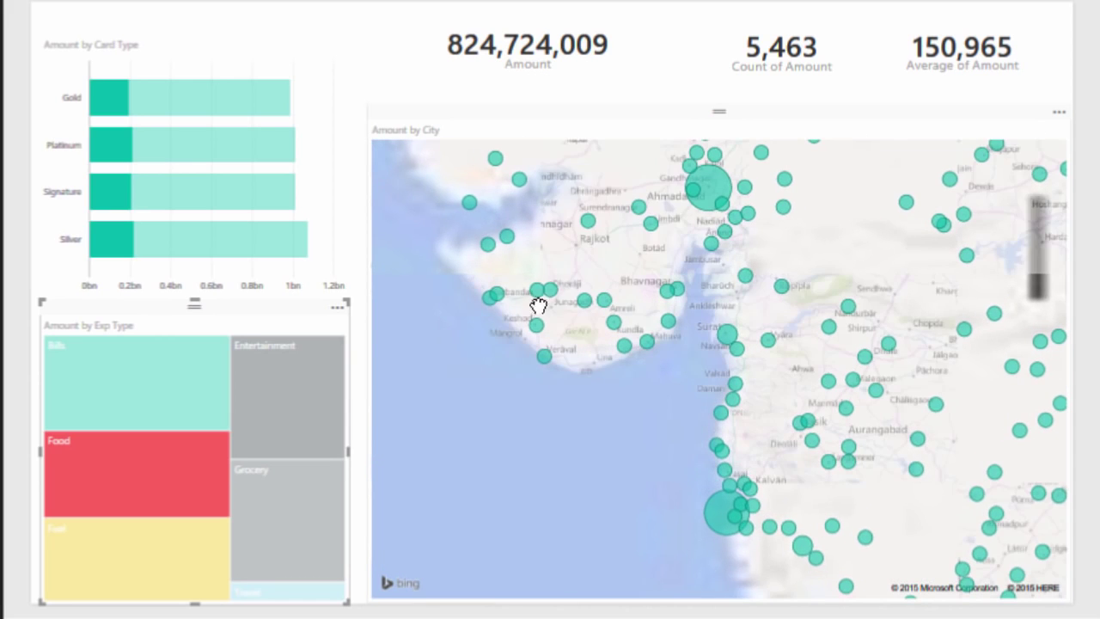
{"action": "left_click_drag", "start_coordinate": [540, 304], "coordinate": [516, 233]}
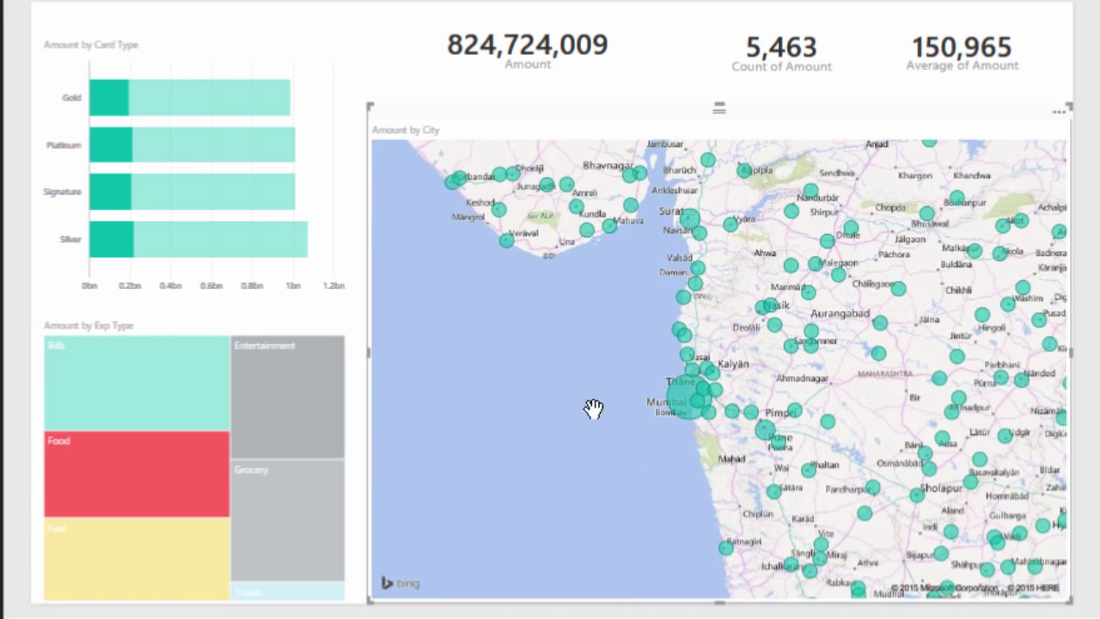
{"action": "mouse_move", "coordinate": [672, 398]}
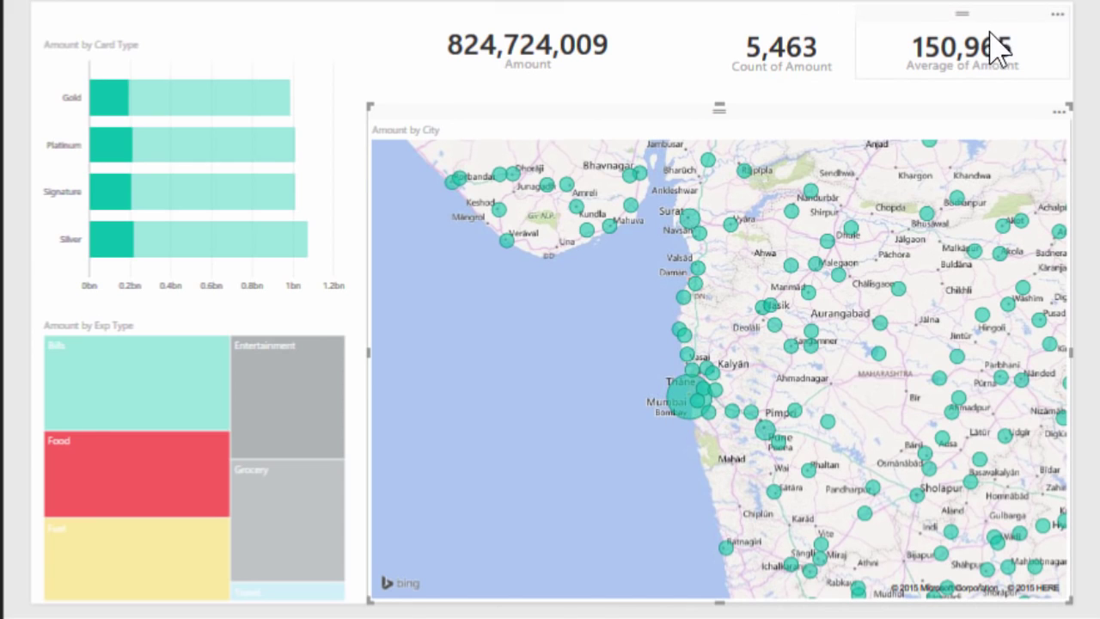
Step: Cross-filter the report by the Signature and Gold card types together, and by the Greater Mumbai bubble on the map
{"action": "mouse_move", "coordinate": [309, 391]}
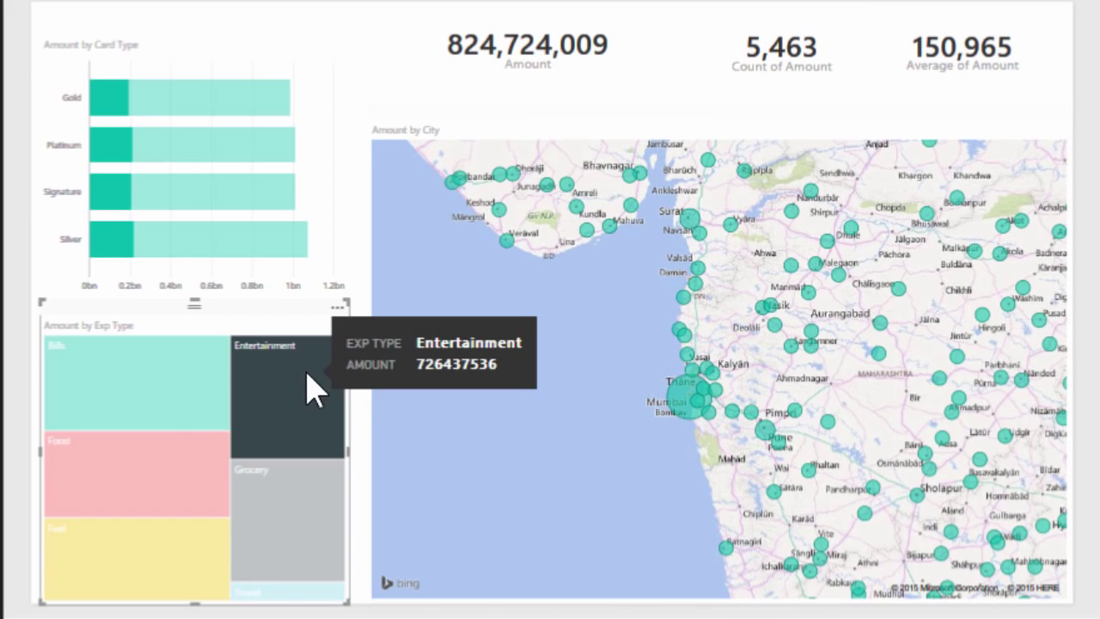
{"action": "left_click", "coordinate": [228, 193]}
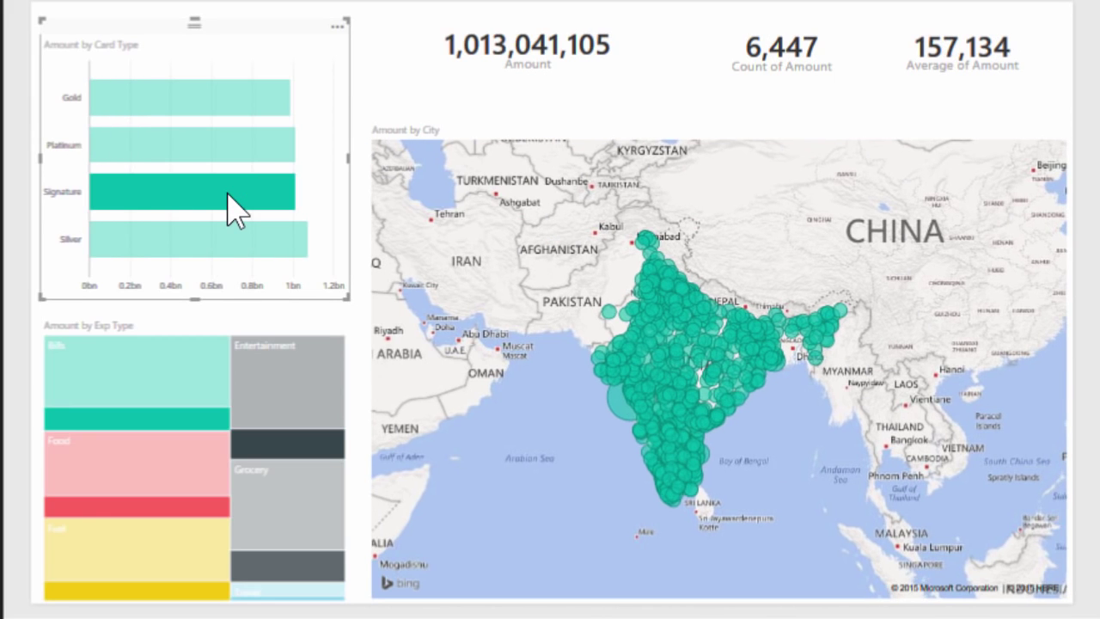
{"action": "left_click", "coordinate": [213, 97], "text": "ctrl"}
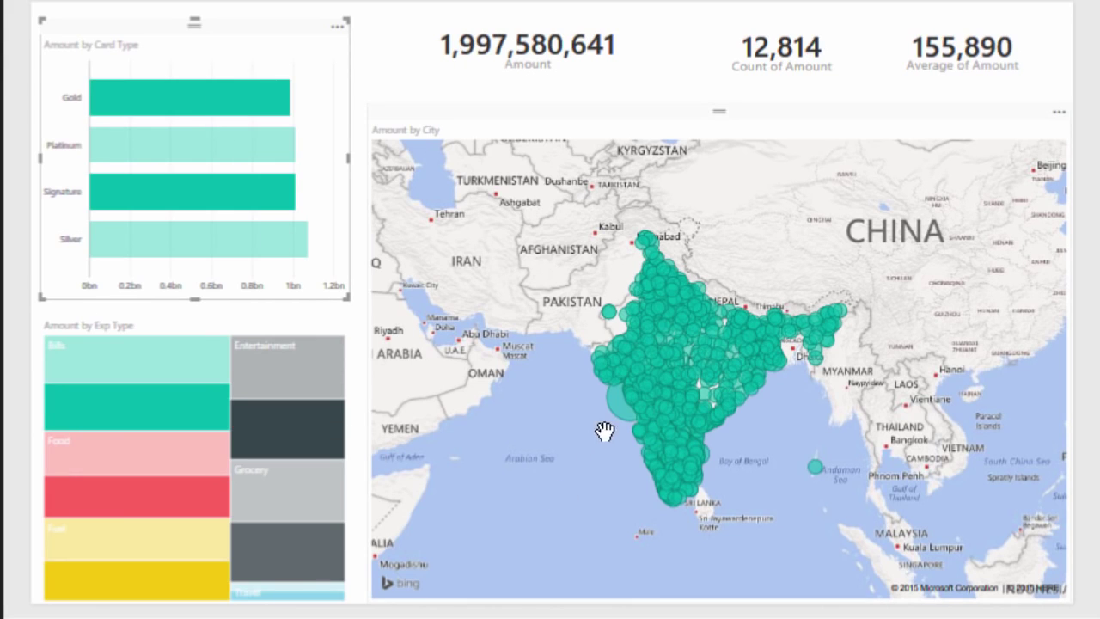
{"action": "mouse_move", "coordinate": [614, 407]}
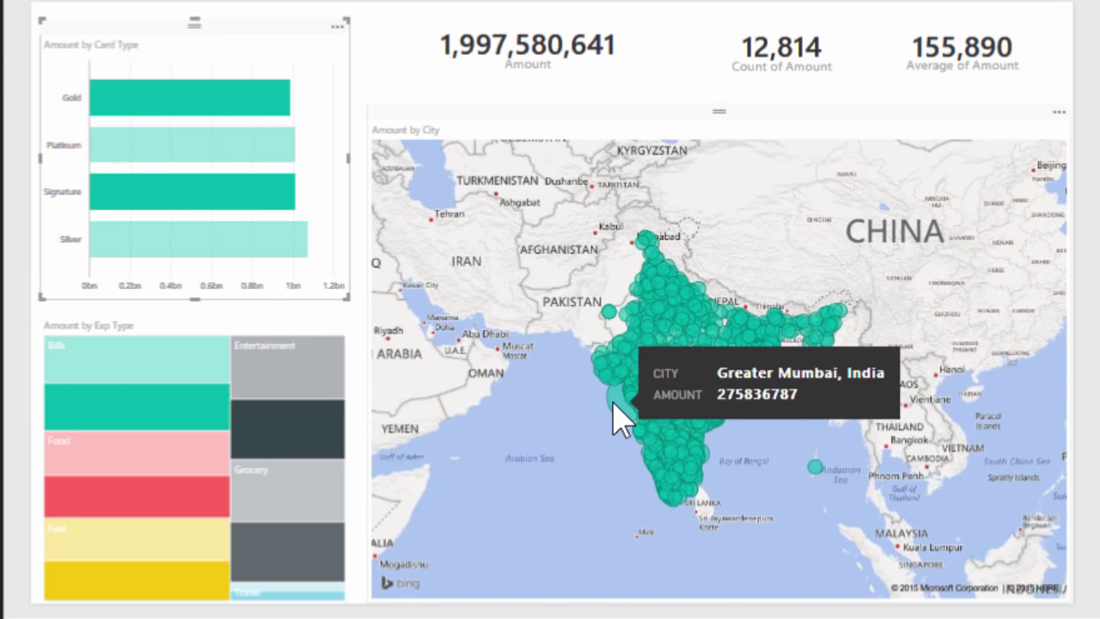
{"action": "left_click", "coordinate": [604, 447]}
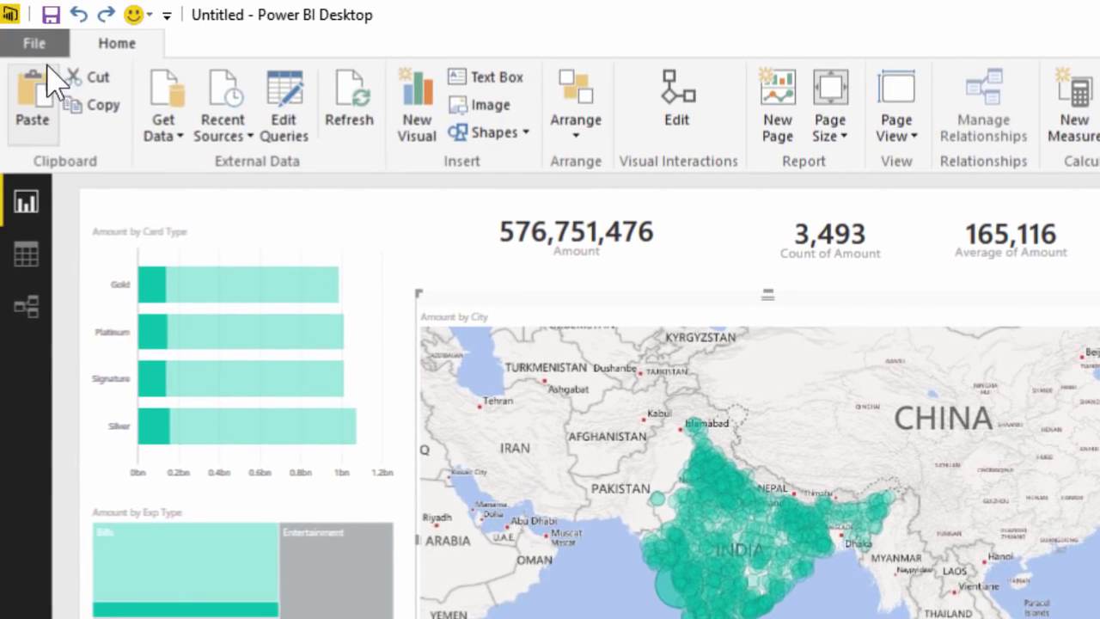
Step: Save the report in the Demo folder as Demo - Simple.pbix
{"action": "left_click", "coordinate": [34, 43]}
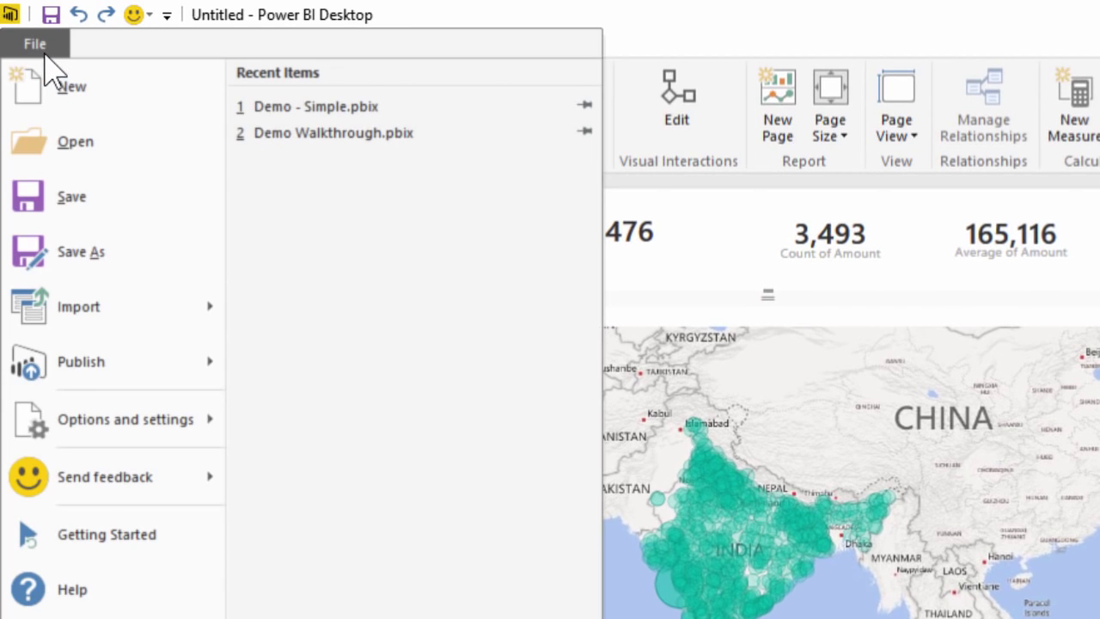
{"action": "left_click", "coordinate": [90, 208]}
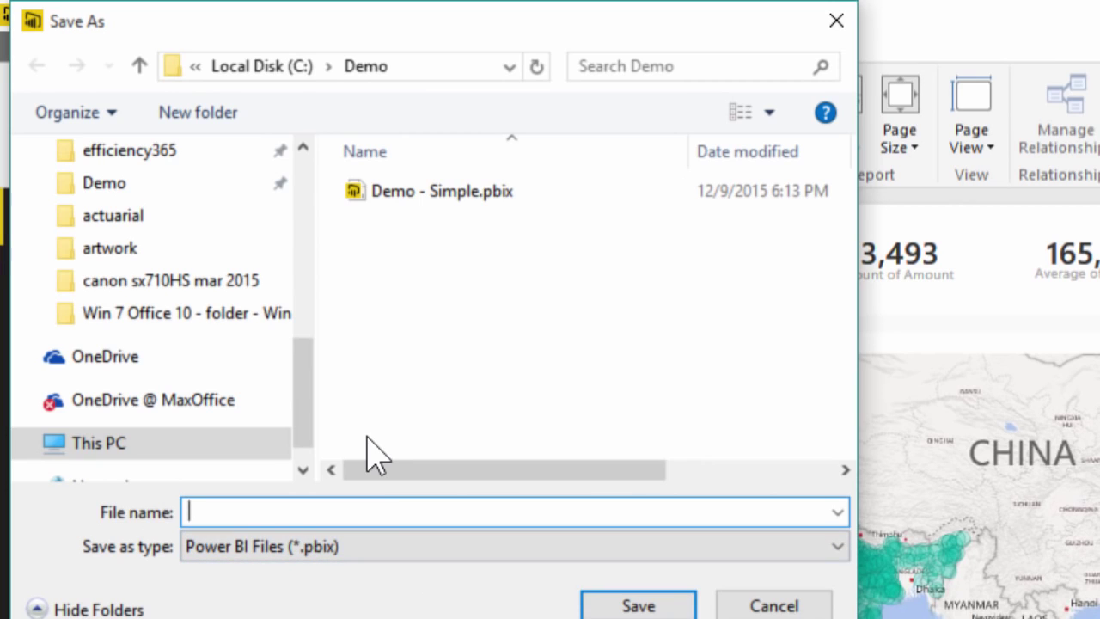
{"action": "key", "text": "Escape"}
Step: Publish the report to Power BI and open the published Demo - Simple report in the browser
{"action": "left_click", "coordinate": [31, 50]}
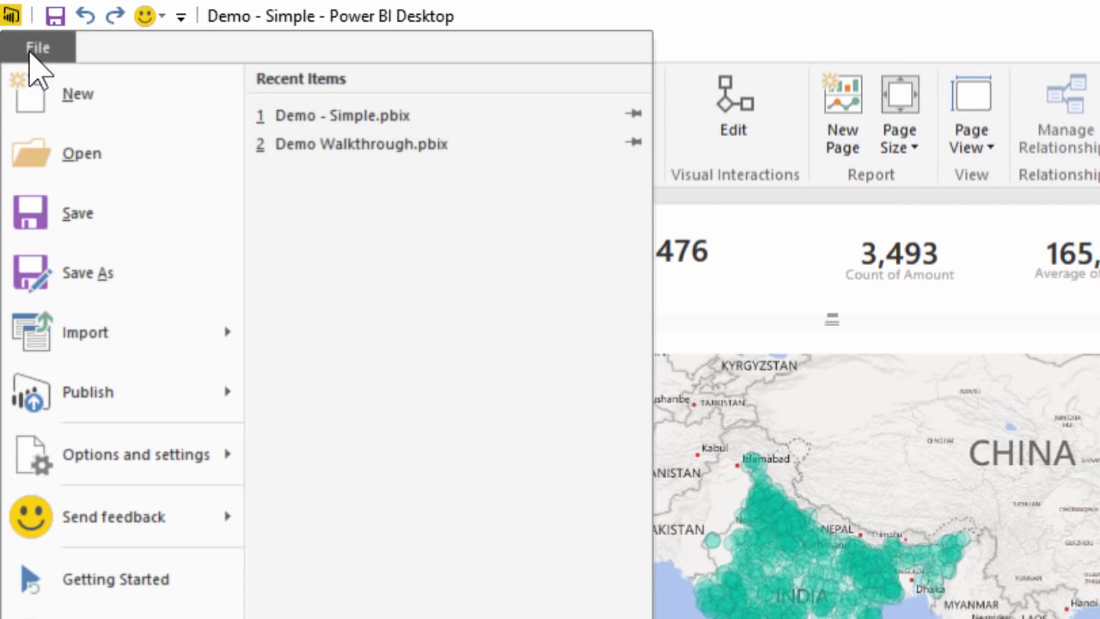
{"action": "mouse_move", "coordinate": [107, 536]}
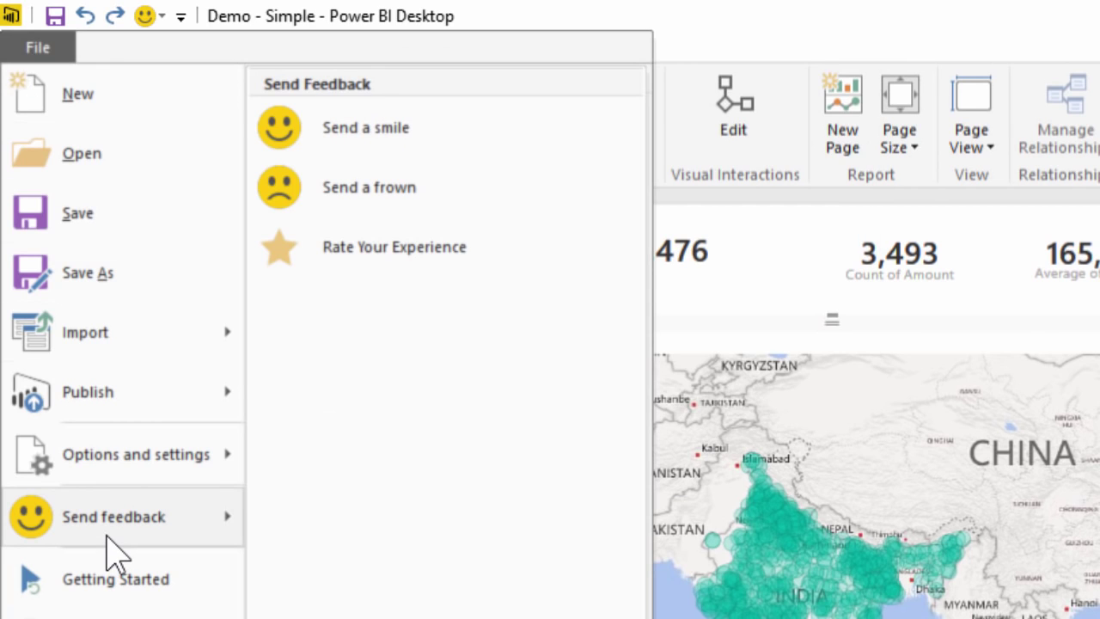
{"action": "mouse_move", "coordinate": [135, 405]}
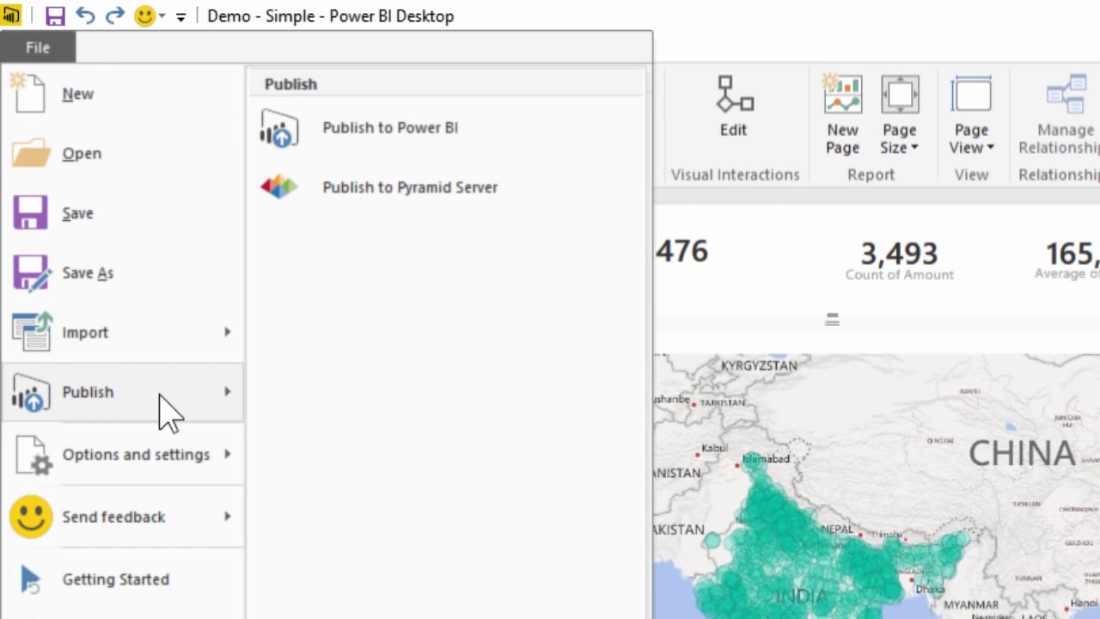
{"action": "left_click", "coordinate": [353, 129]}
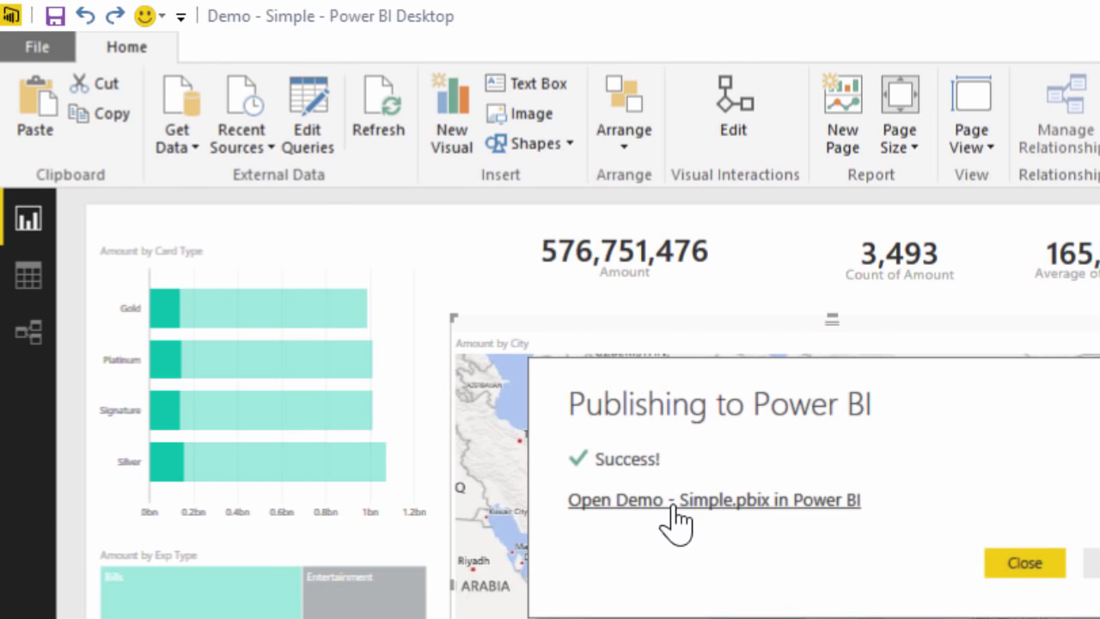
{"action": "left_click", "coordinate": [675, 503]}
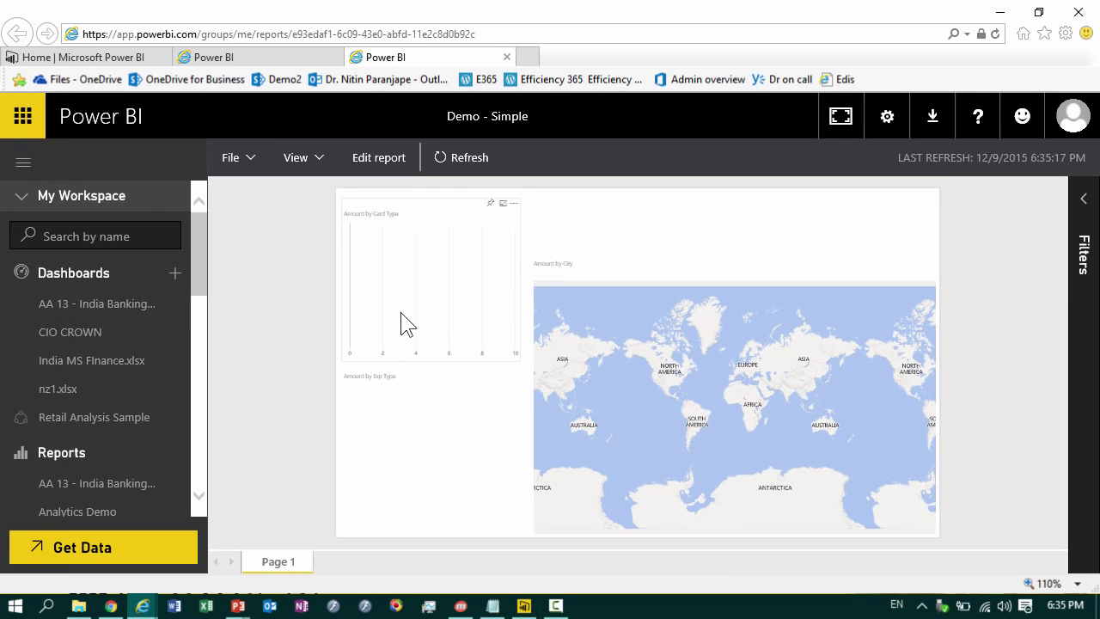
Step: Look up Demo - Simple among the workspace's reports and datasets, leaving the datasets collapsed and the reports expanded
{"action": "left_click", "coordinate": [82, 275]}
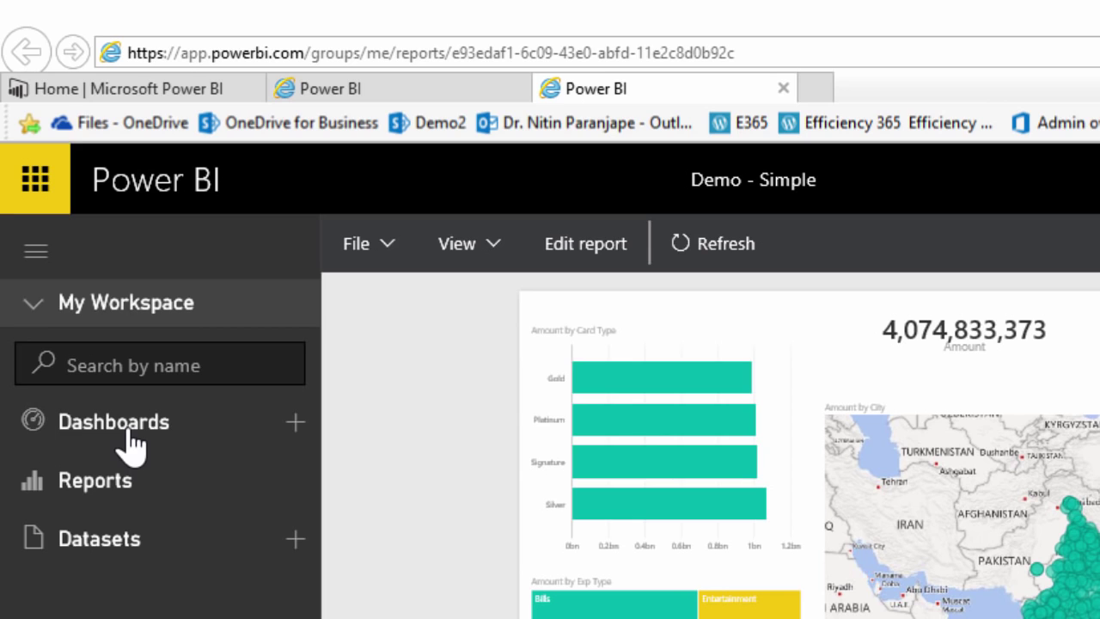
{"action": "left_click", "coordinate": [94, 481]}
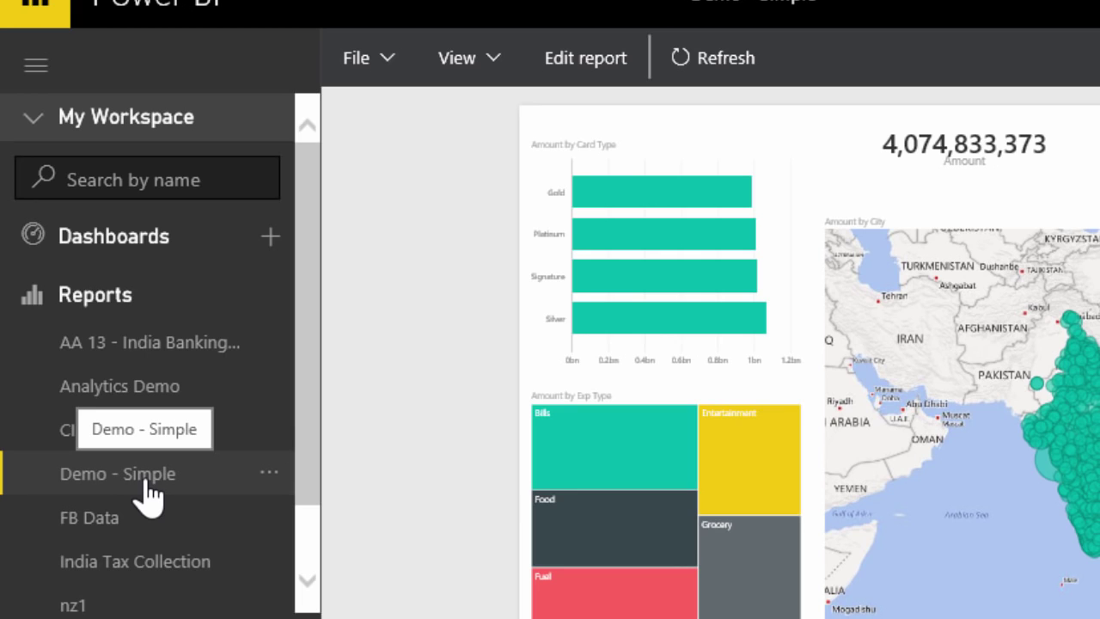
{"action": "left_click", "coordinate": [81, 302]}
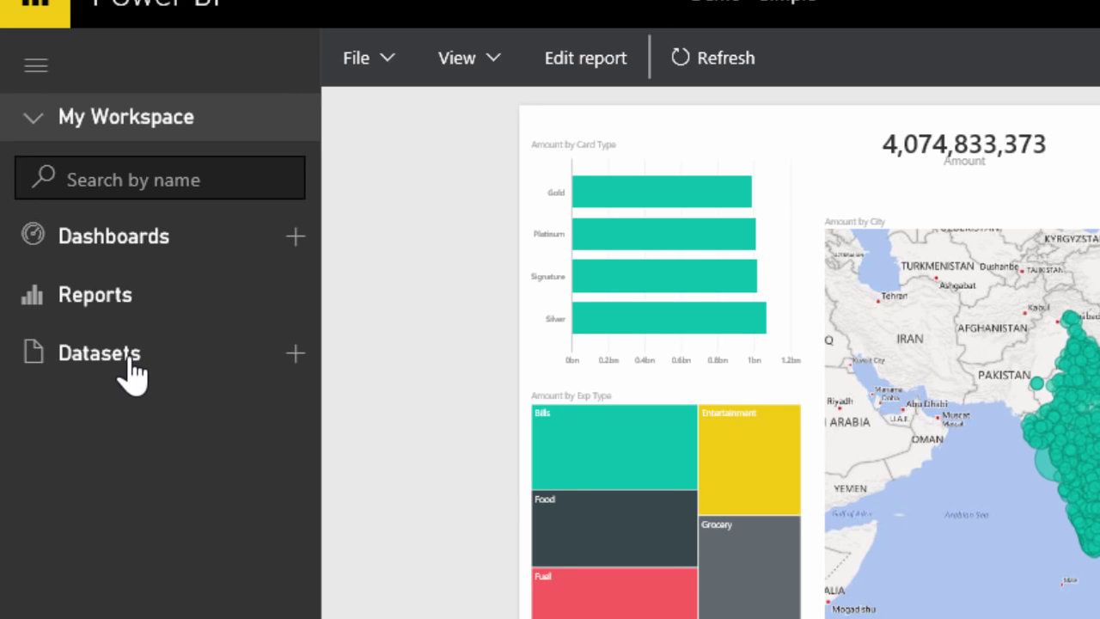
{"action": "left_click", "coordinate": [134, 371]}
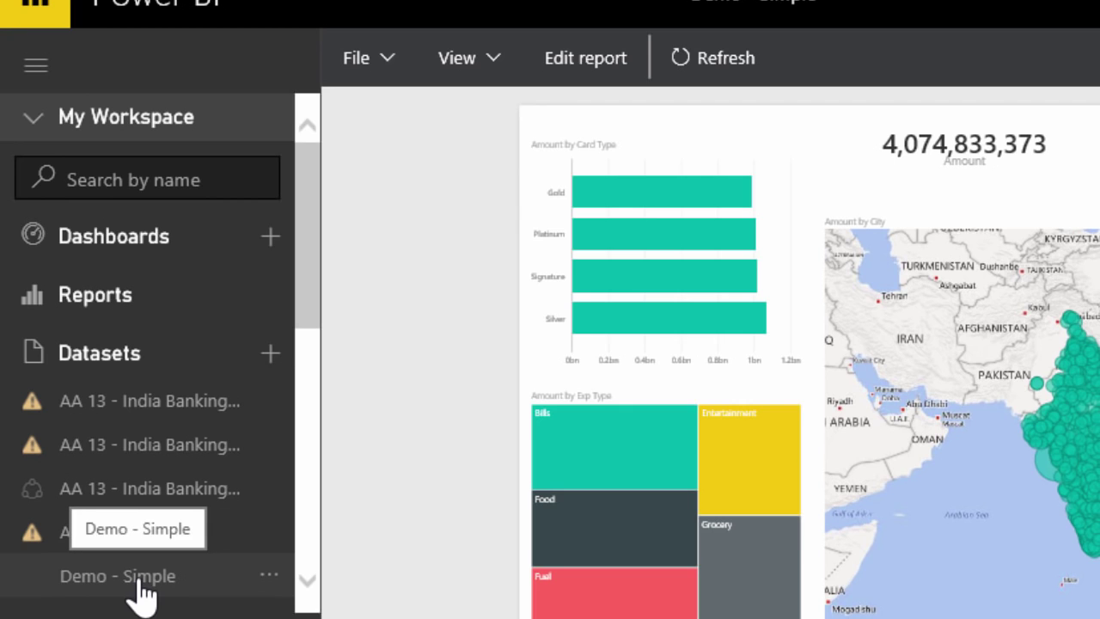
{"action": "left_click", "coordinate": [69, 354]}
{"action": "left_click", "coordinate": [89, 296]}
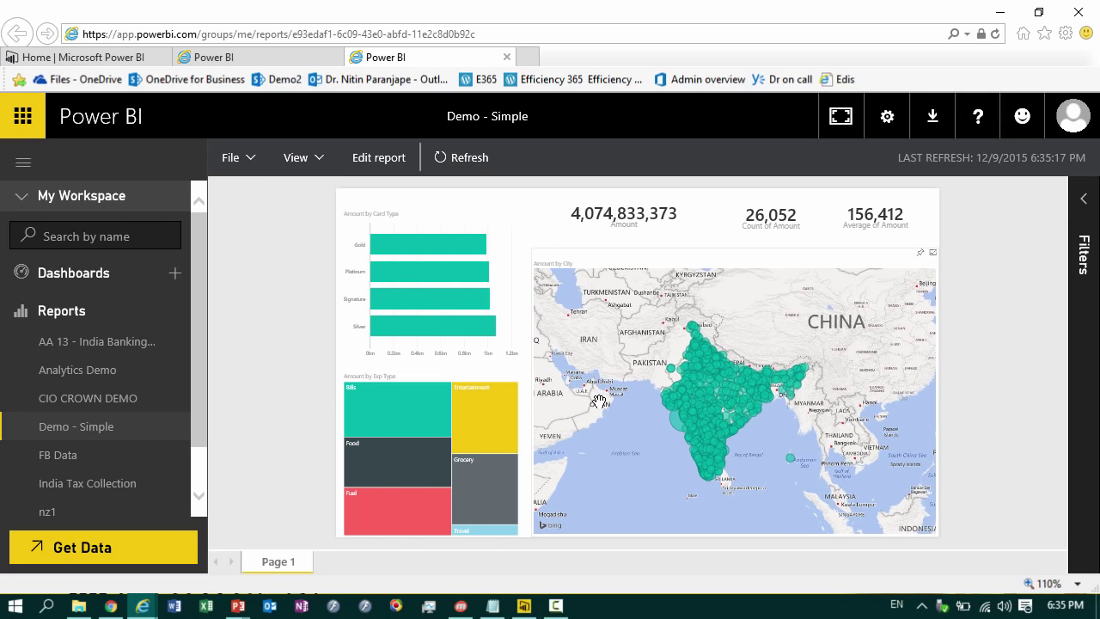
Step: Cross-filter the published report by the Silver and Platinum card types, and clear the selection
{"action": "left_click", "coordinate": [466, 327]}
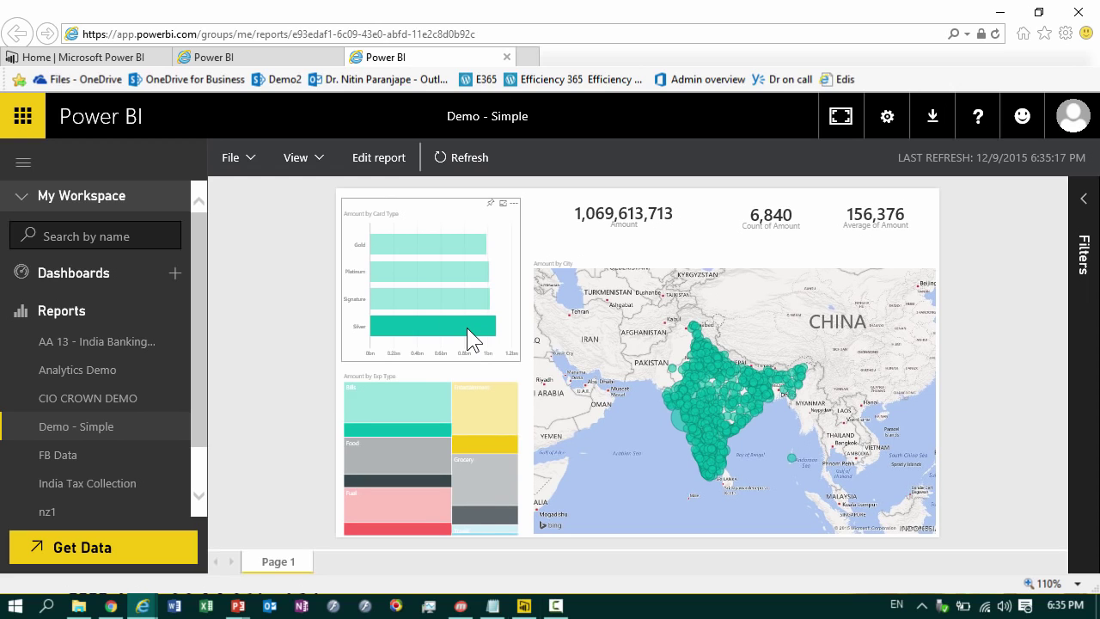
{"action": "left_click", "coordinate": [416, 273]}
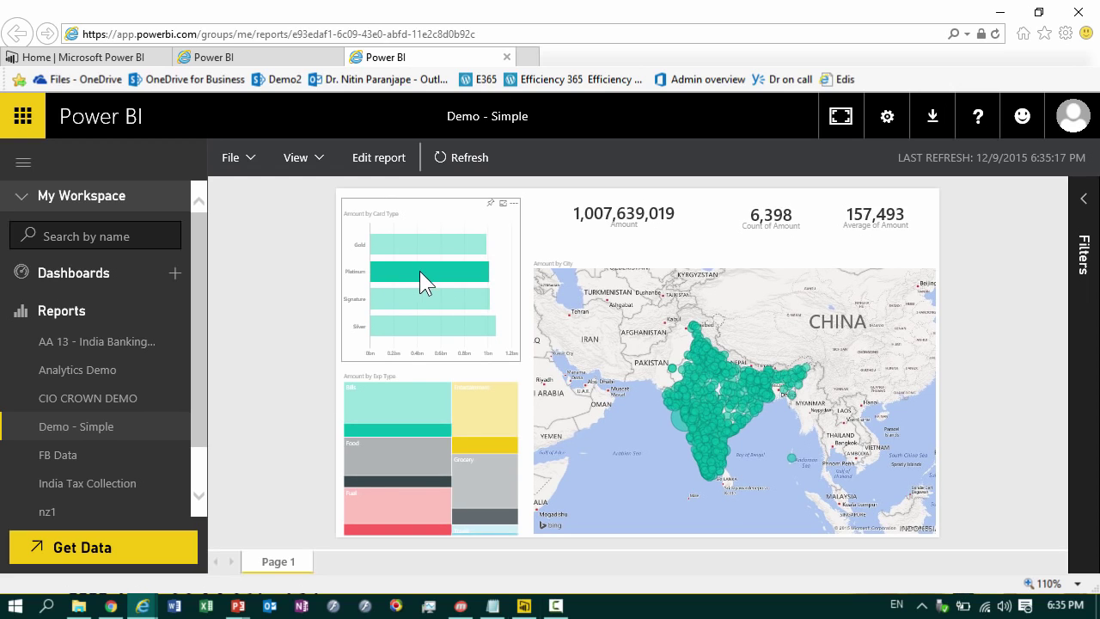
{"action": "left_click", "coordinate": [432, 322]}
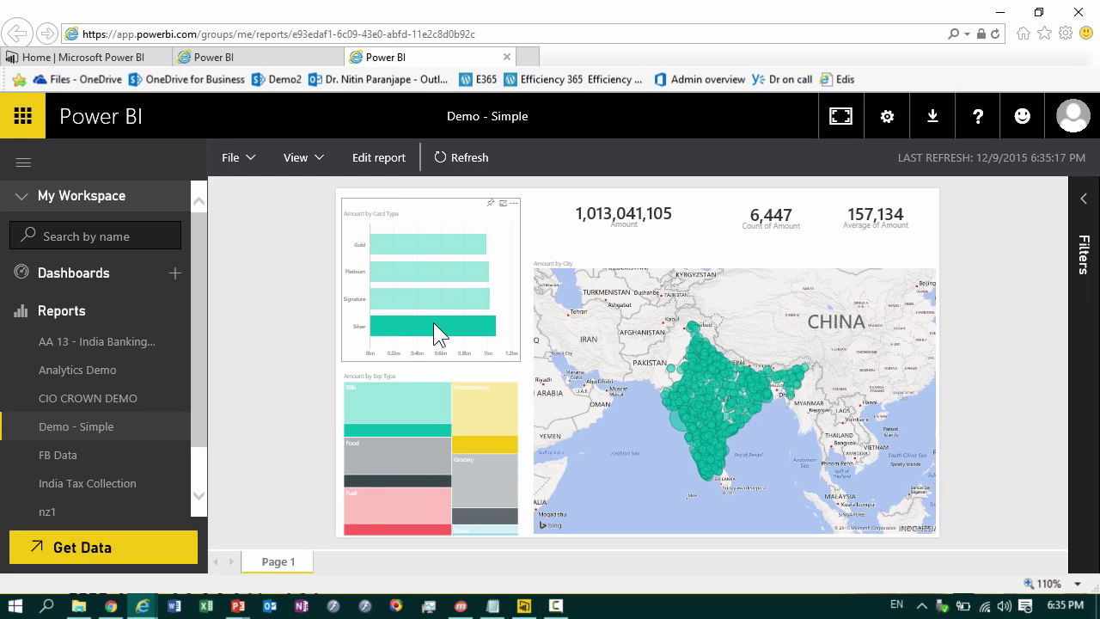
{"action": "left_click", "coordinate": [433, 322]}
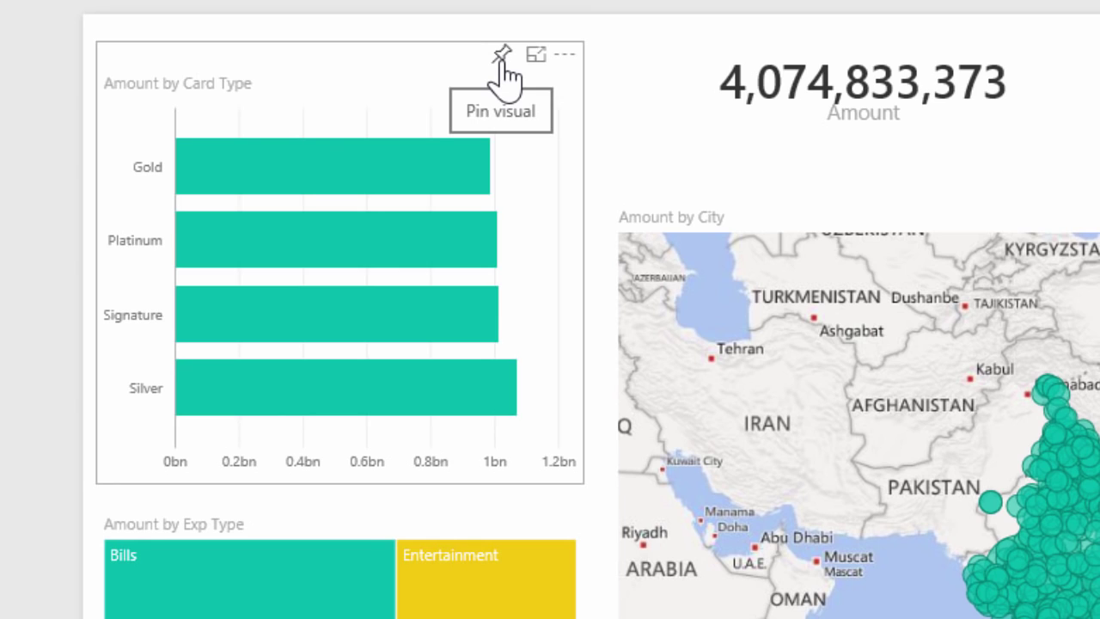
Step: Pin the Amount by Card Type chart to a new dashboard named Demo - Simple and open that dashboard
{"action": "left_click", "coordinate": [503, 56]}
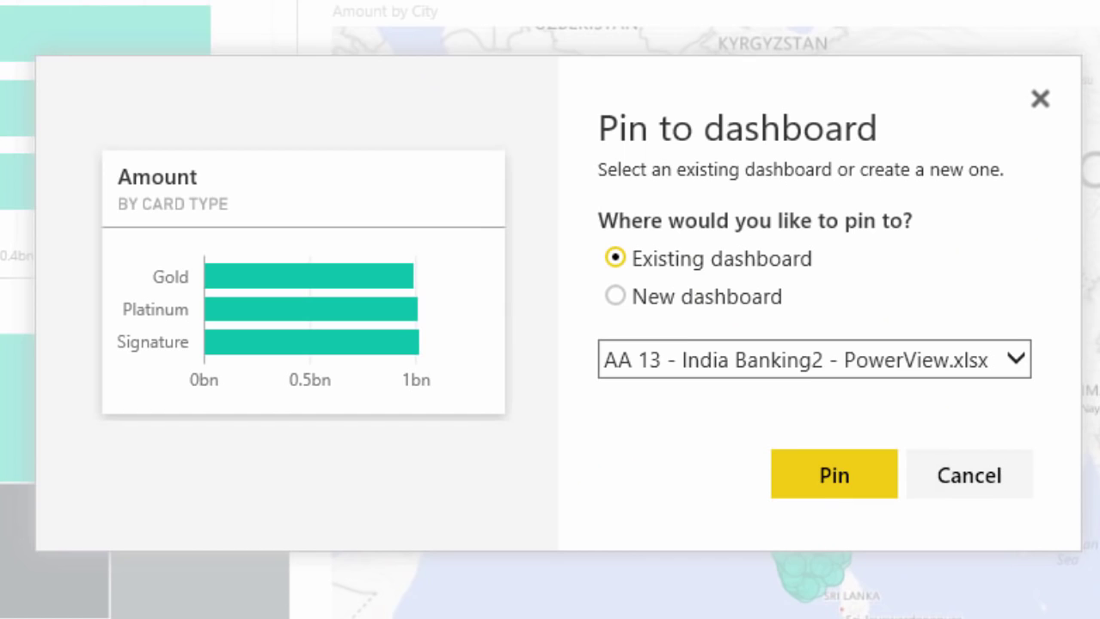
{"action": "left_click", "coordinate": [679, 297]}
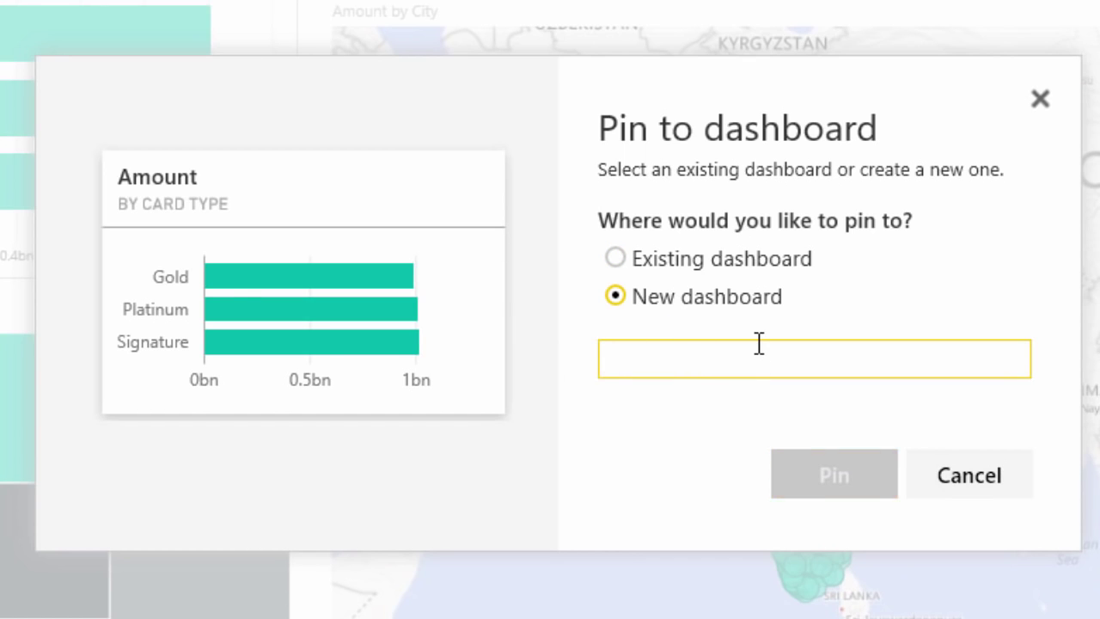
{"action": "type", "text": "Demo - Simple"}
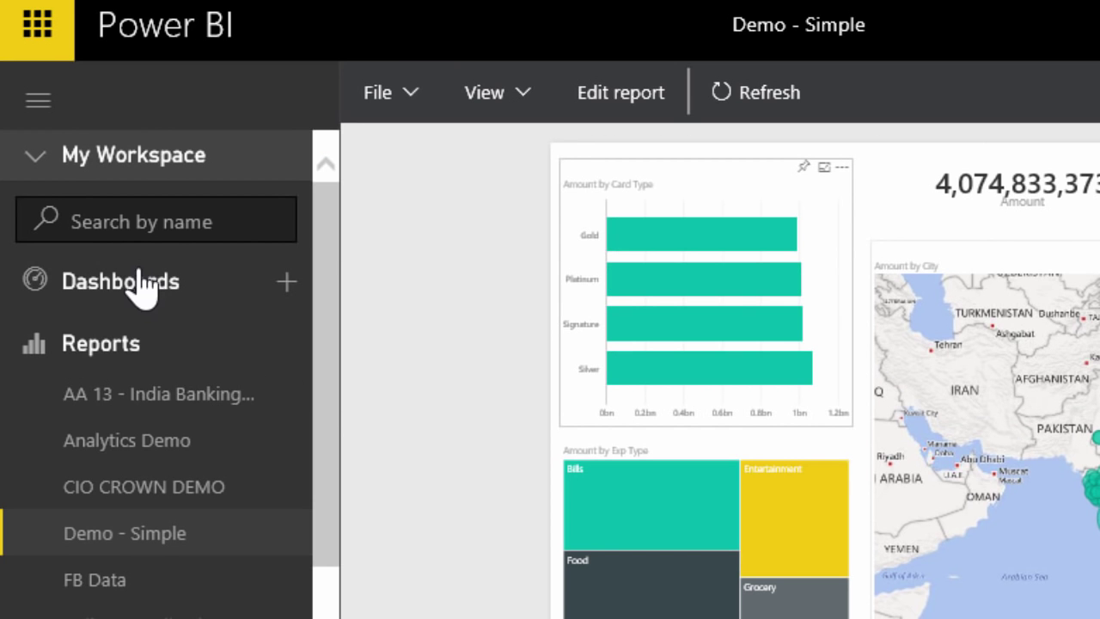
{"action": "left_click", "coordinate": [135, 287]}
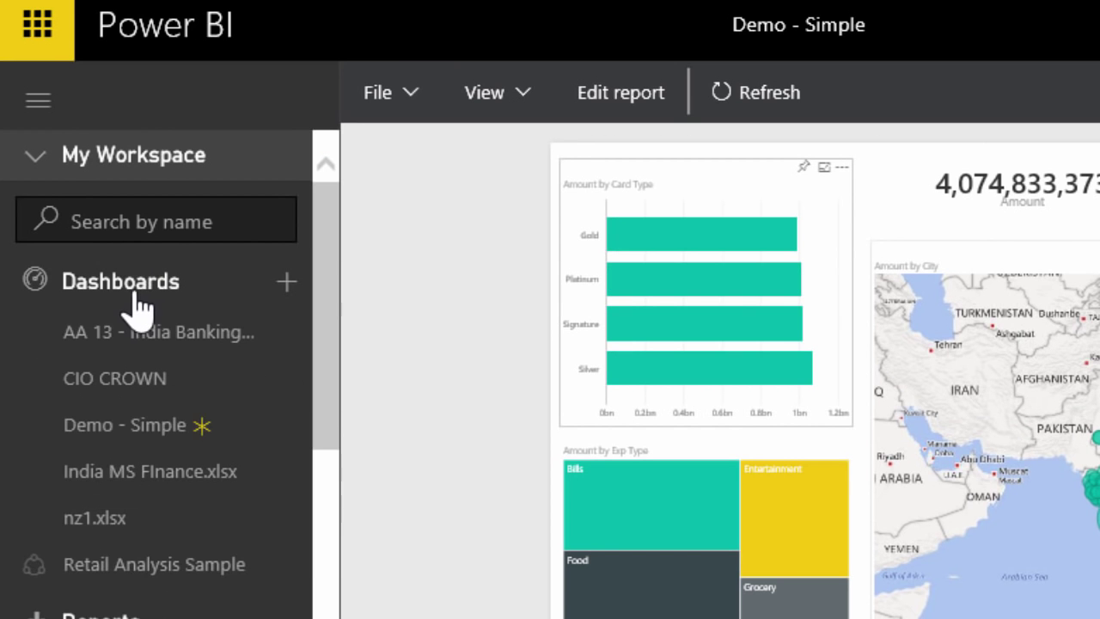
{"action": "left_click", "coordinate": [142, 443]}
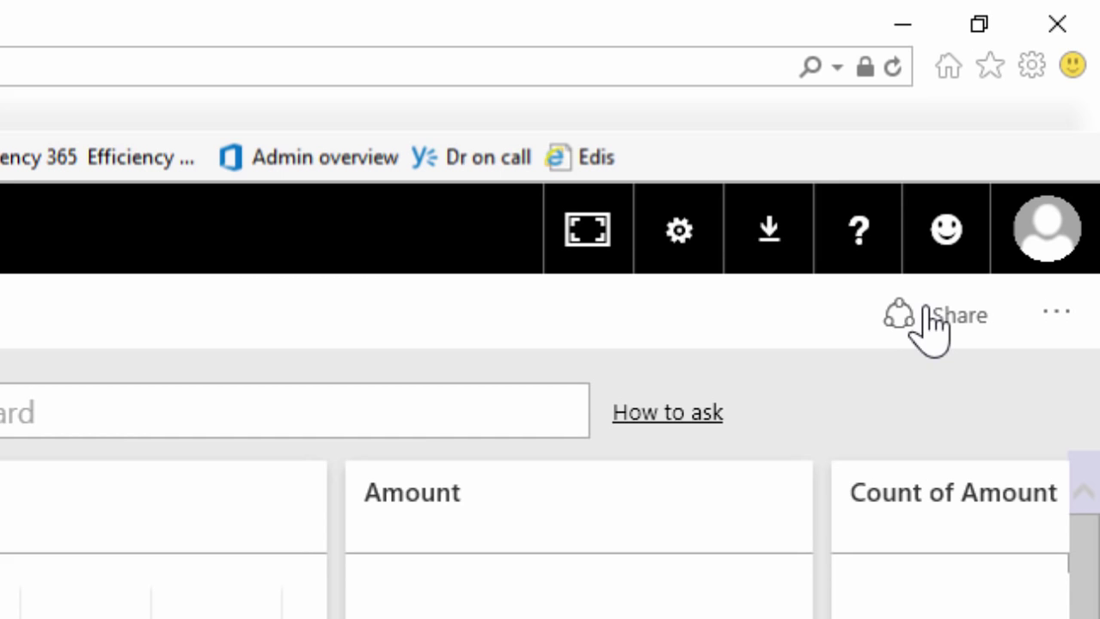
Step: Open the sharing form of the Demo - Simple dashboard and enter Demo as the invitee
{"action": "left_click", "coordinate": [932, 326]}
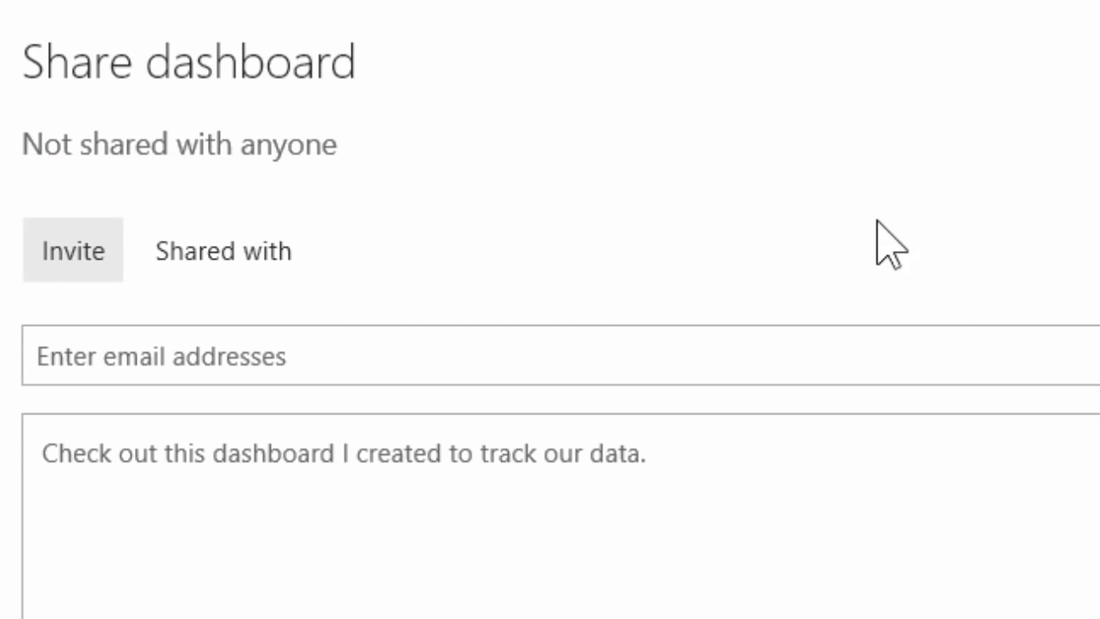
{"action": "left_click", "coordinate": [484, 375]}
{"action": "type", "text": "Demo"}
{"action": "key", "text": "Return"}
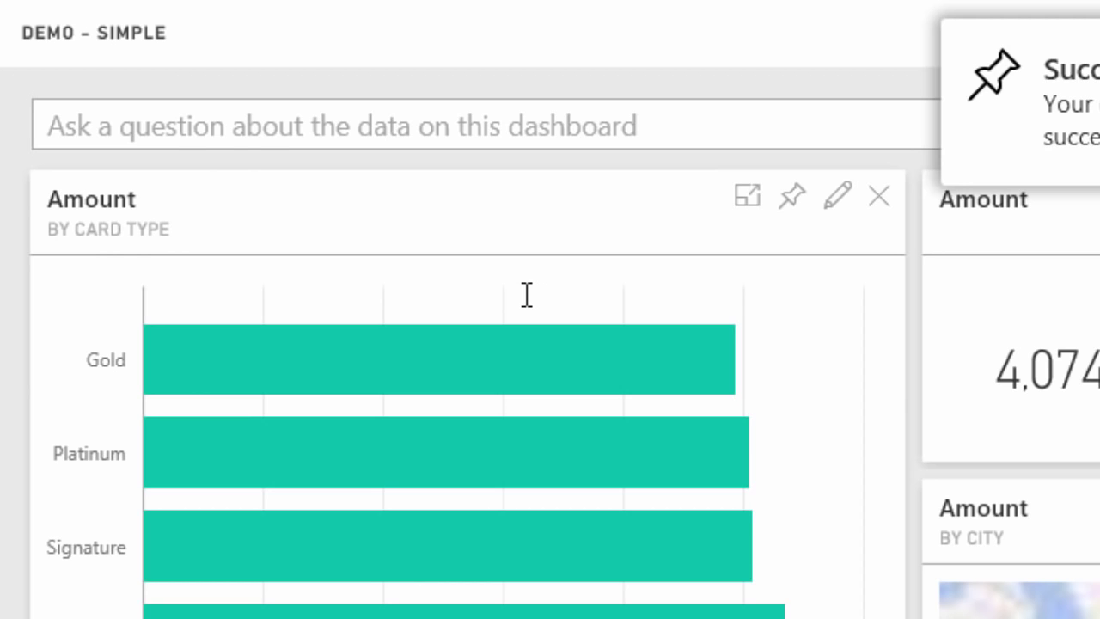
Step: Query the Demo - Simple dashboard's data with the question "total amount by card type"
{"action": "left_click", "coordinate": [258, 133]}
{"action": "type", "text": "tota"}
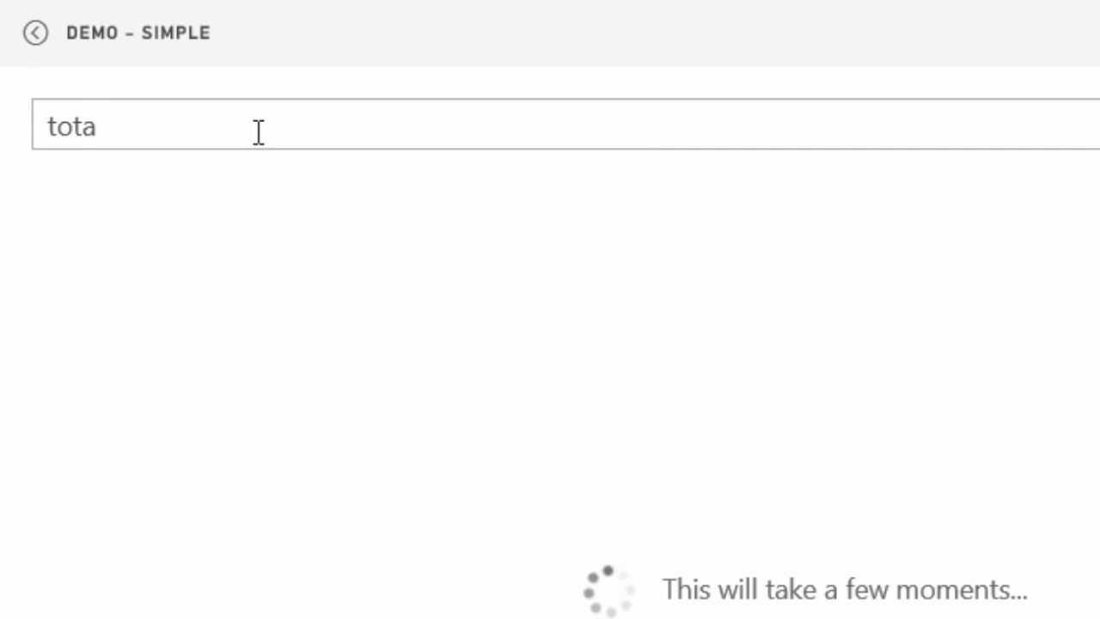
{"action": "type", "text": "l amount"}
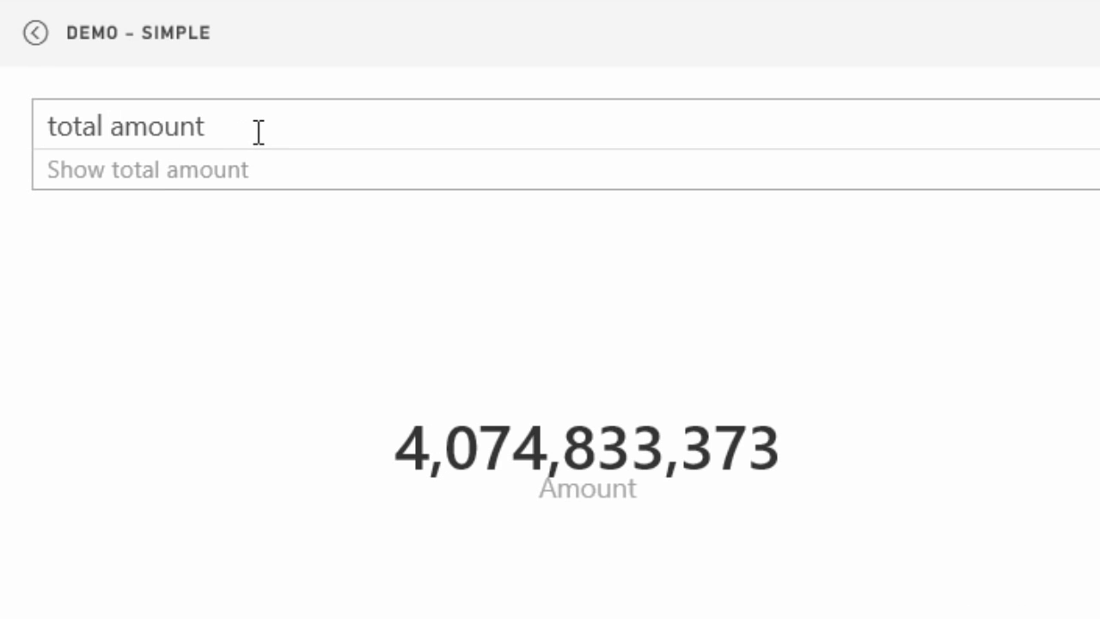
{"action": "type", "text": "by card"}
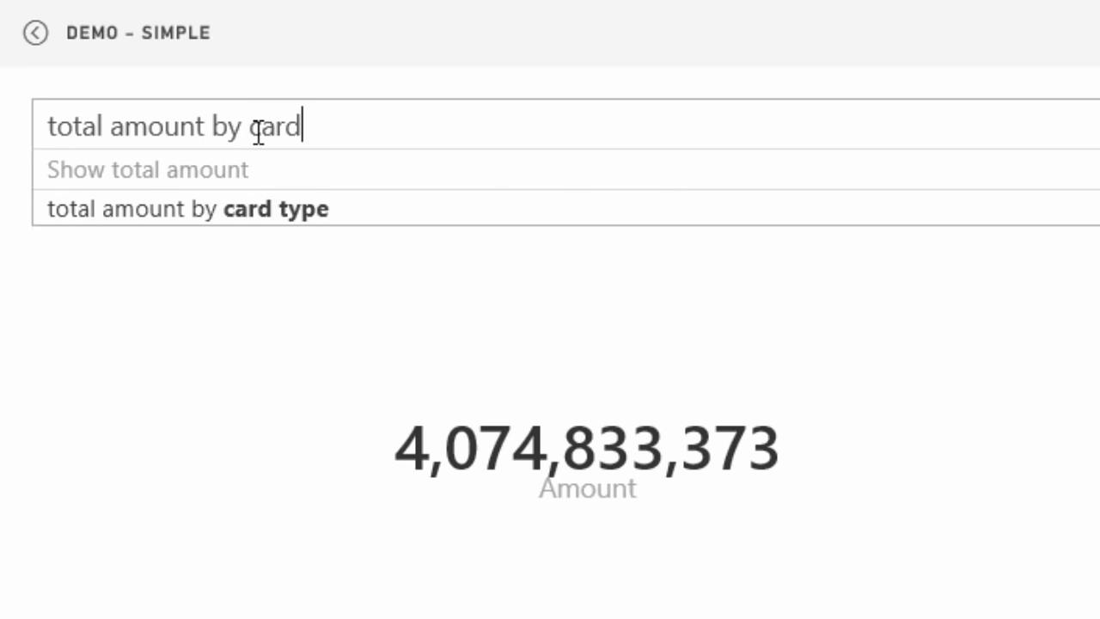
{"action": "type", "text": " type"}
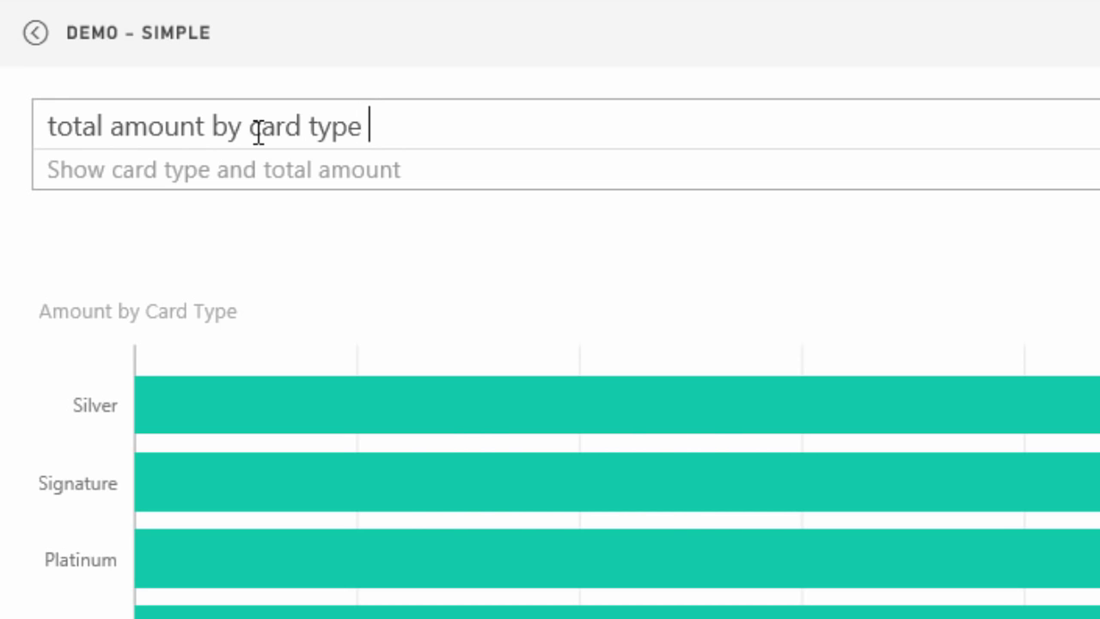
Step: Change the dashboard question to "total amount by city as a map"
{"action": "key", "text": "ctrl+BackSpace"}
{"action": "key", "text": "ctrl+BackSpace"}
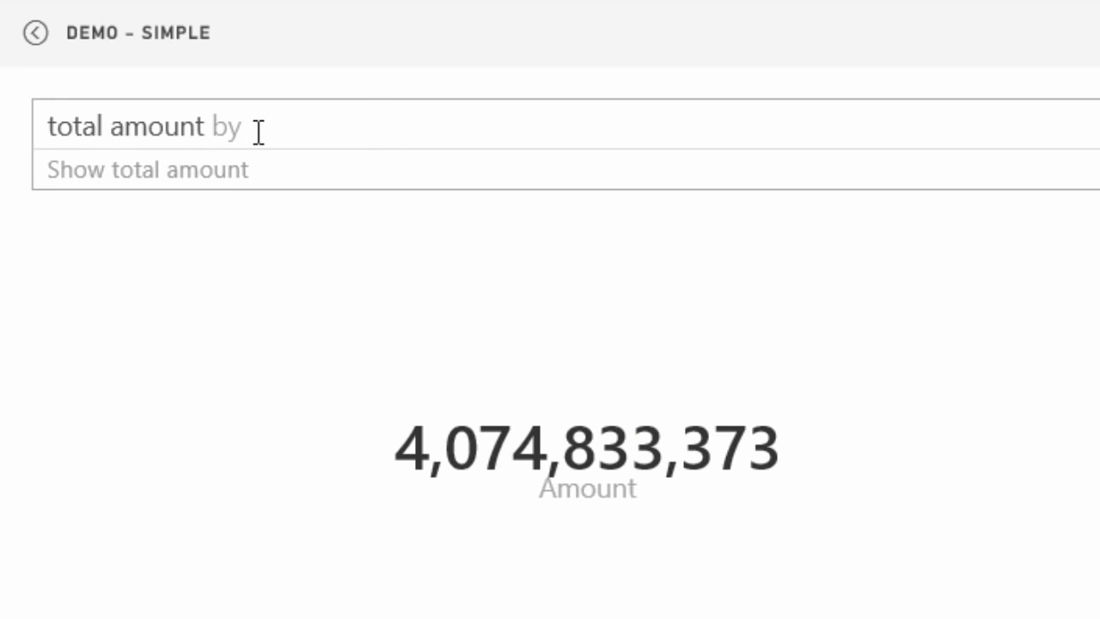
{"action": "type", "text": "city"}
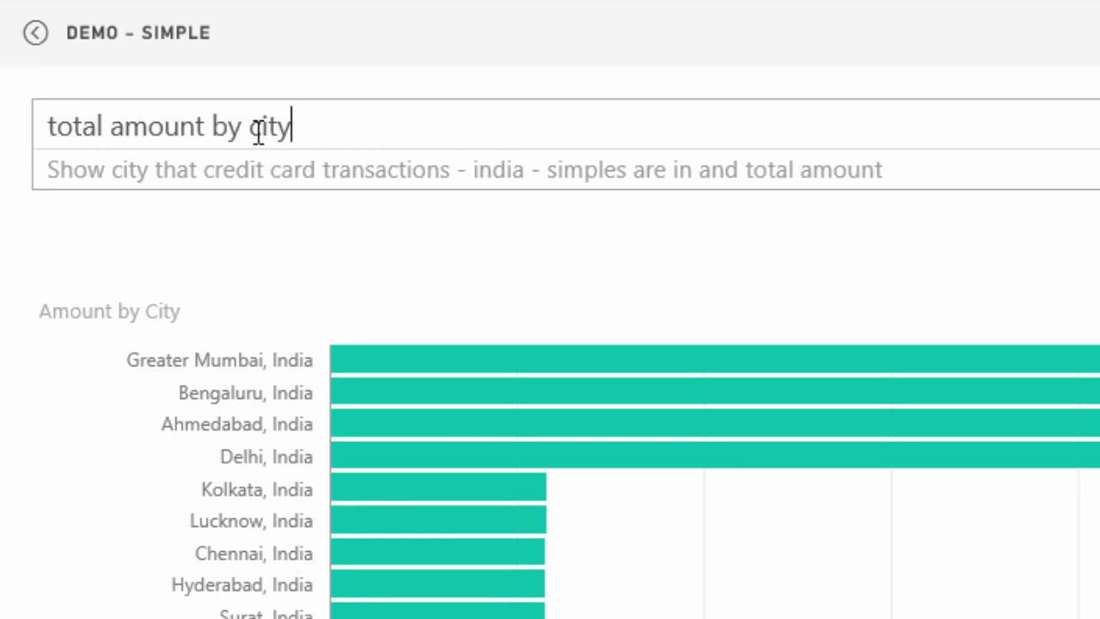
{"action": "type", "text": " as a map"}
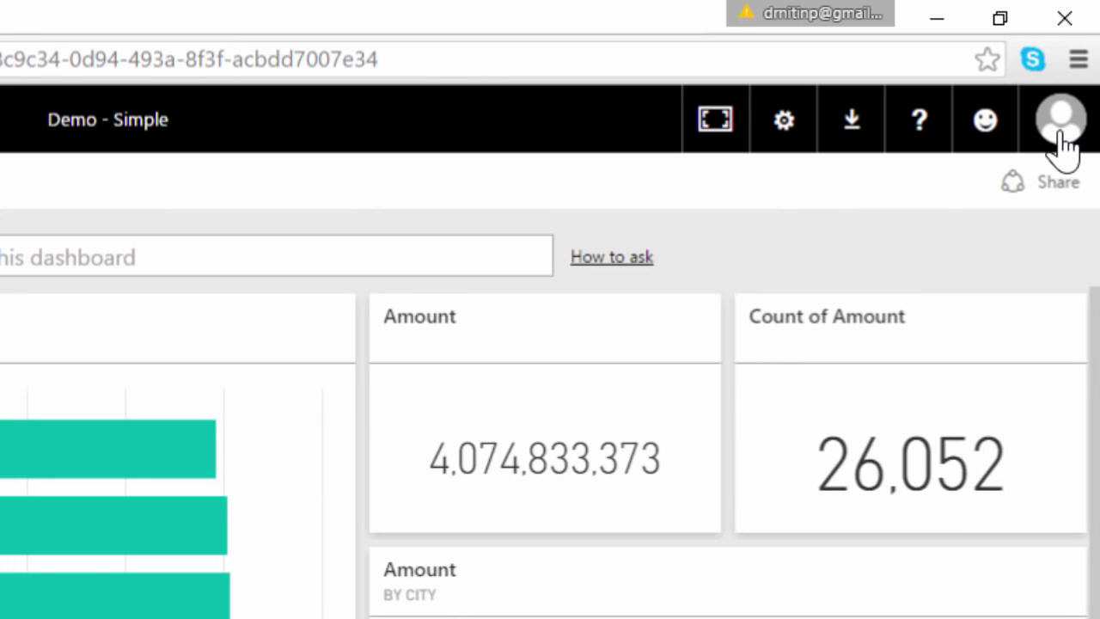
Step: Check the signed-in account and the workspace's dashboards, leaving the dashboards list expanded
{"action": "left_click", "coordinate": [1062, 142]}
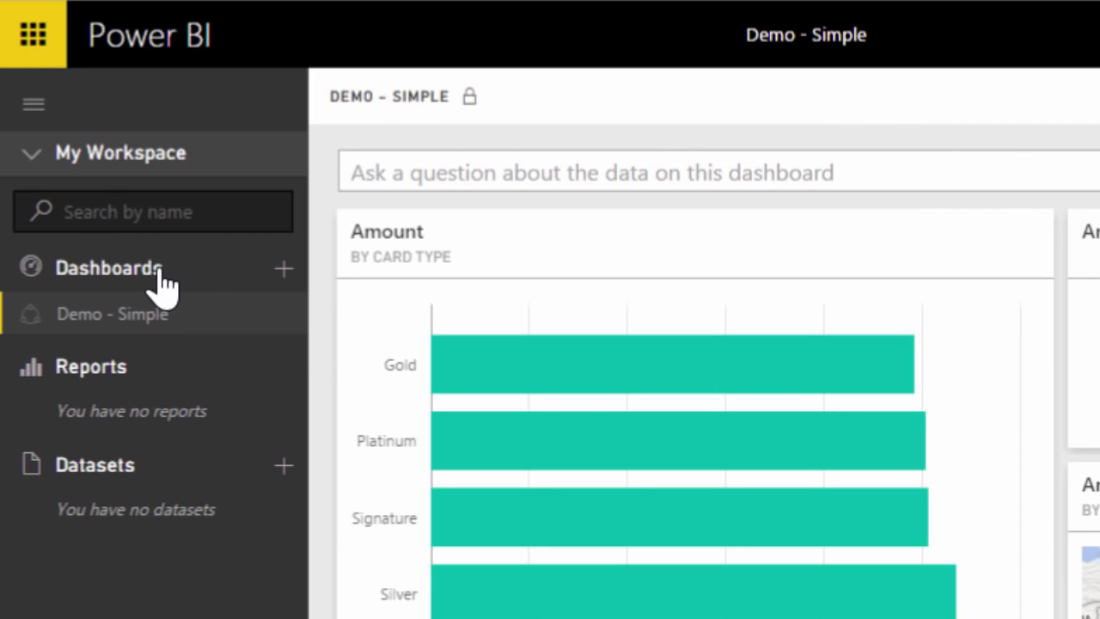
{"action": "left_click", "coordinate": [159, 273]}
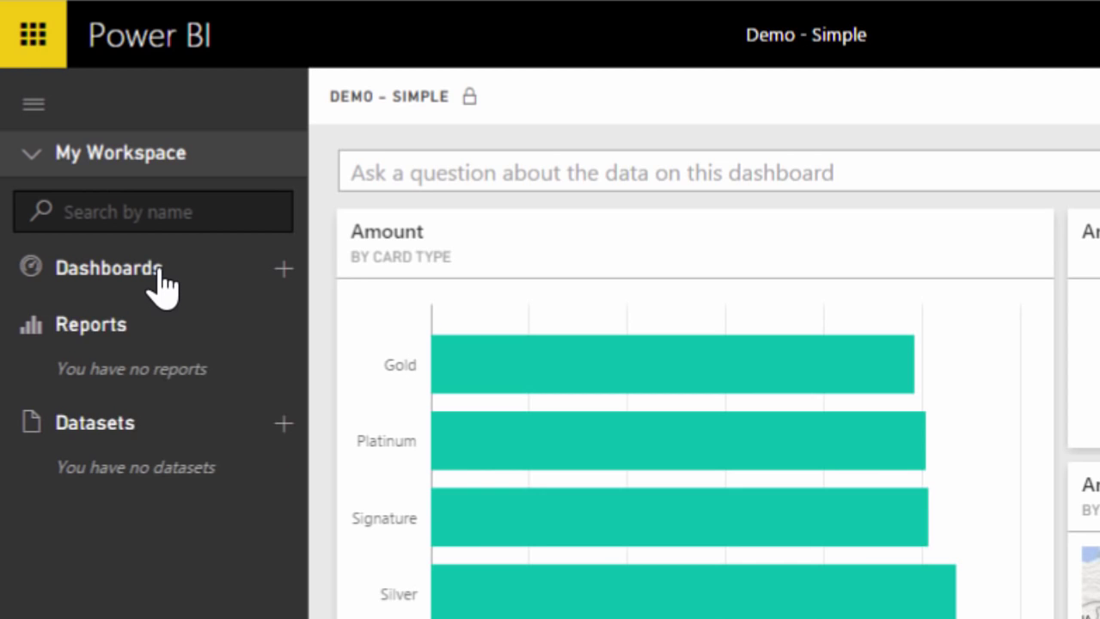
{"action": "left_click", "coordinate": [159, 273]}
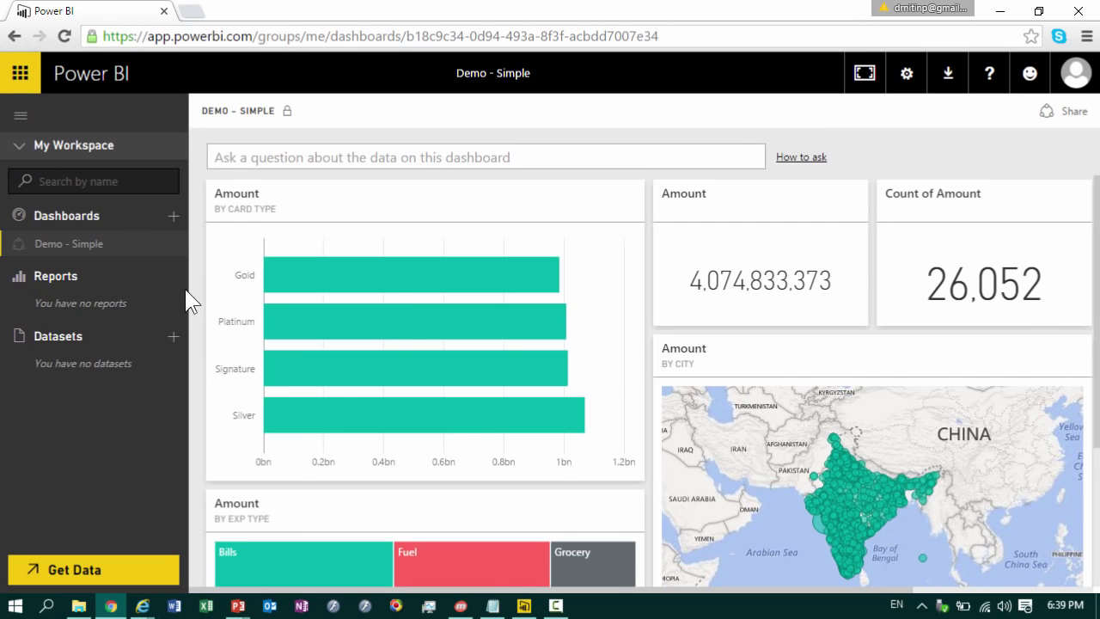
Step: Open the report behind the shared dashboard and cross-filter it by Gold and Silver card types, and by Bills and Entertainment expenses
{"action": "left_click", "coordinate": [649, 372]}
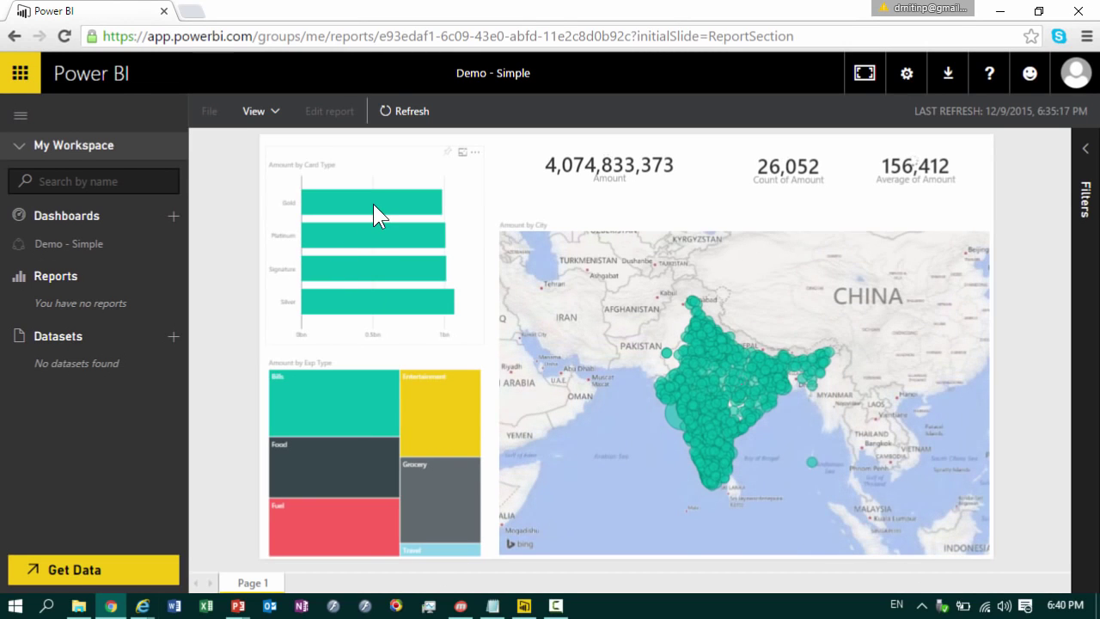
{"action": "left_click", "coordinate": [373, 204]}
{"action": "left_click", "coordinate": [374, 306]}
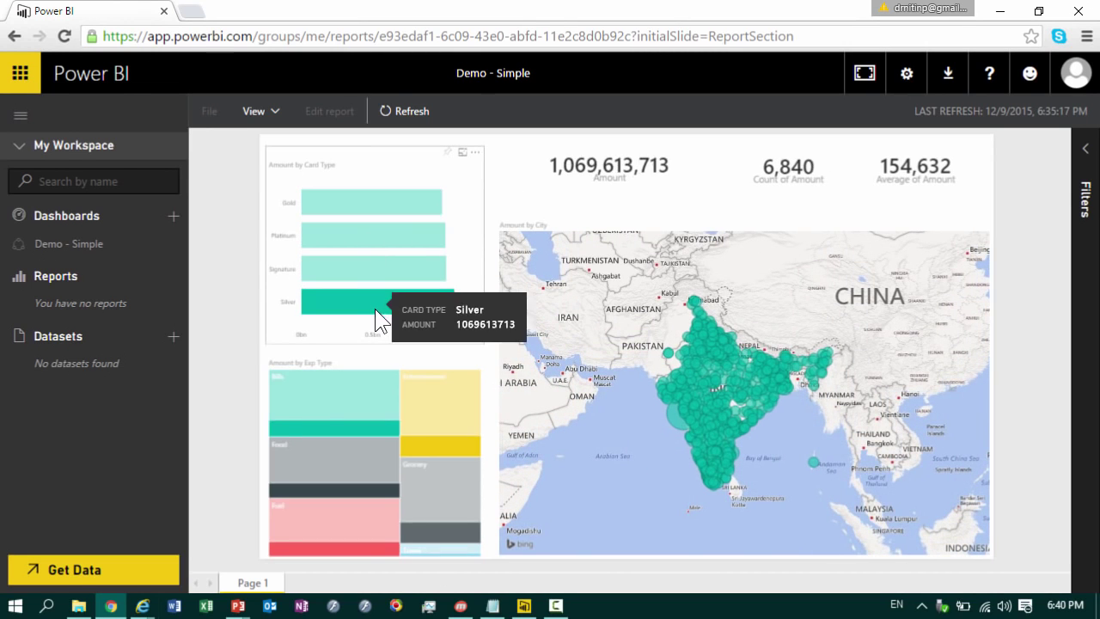
{"action": "left_click", "coordinate": [351, 397]}
{"action": "left_click", "coordinate": [446, 416]}
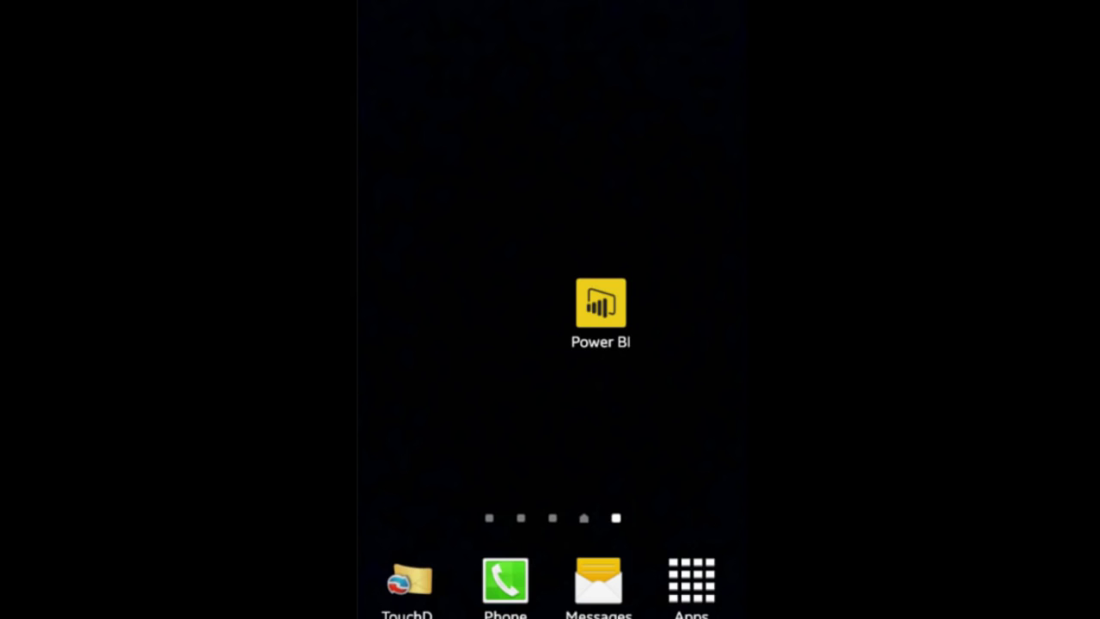
Step: Switch to the Power BI mobile app and review the tiles of the Demo - Simple dashboard
{"action": "left_click", "coordinate": [600, 303]}
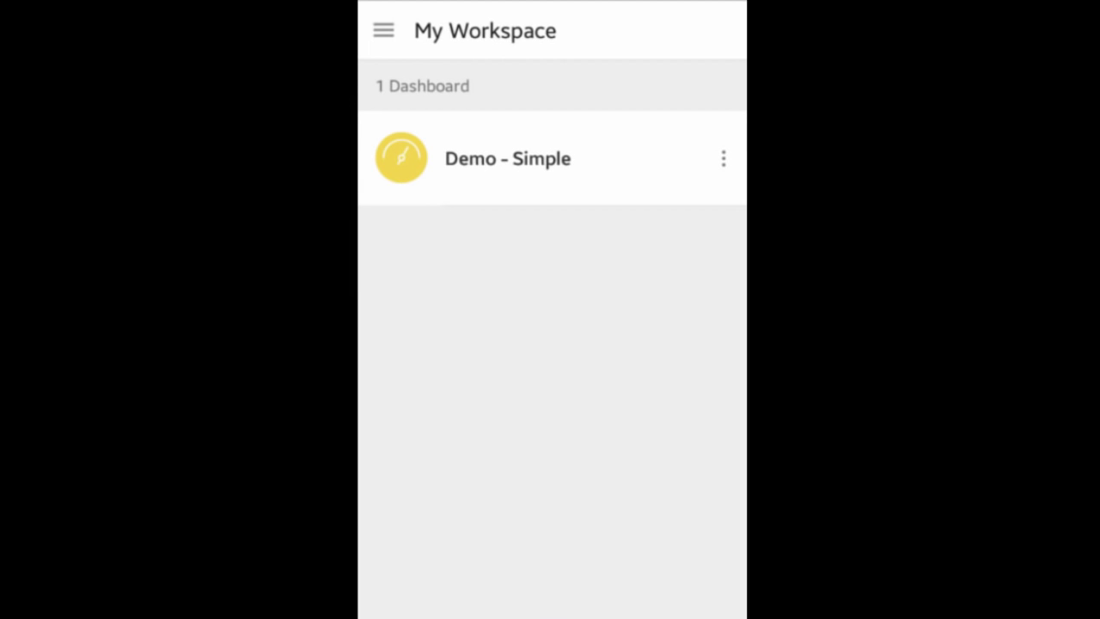
{"action": "left_click", "coordinate": [507, 158]}
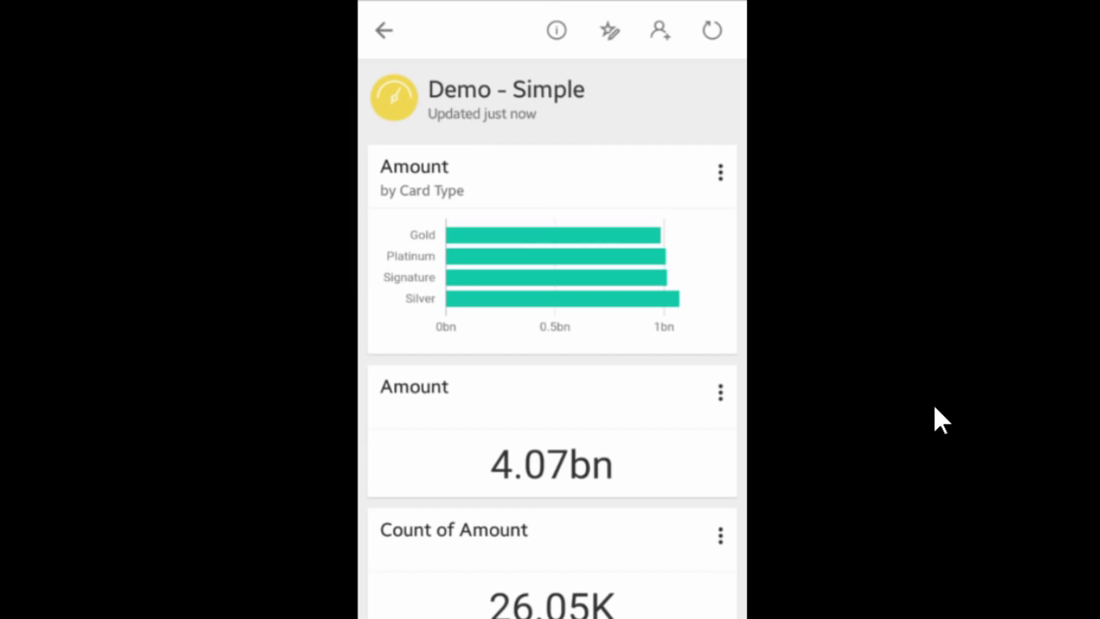
{"action": "scroll", "coordinate": [553, 344], "scroll_direction": "down", "scroll_amount": 3}
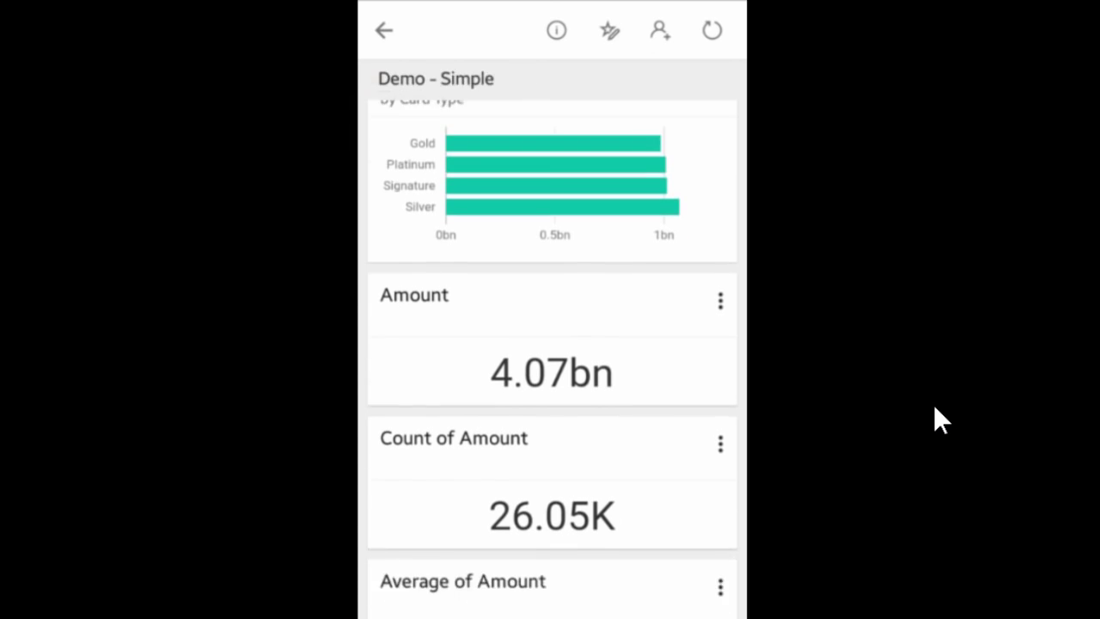
{"action": "scroll", "coordinate": [552, 344], "scroll_direction": "down", "scroll_amount": 3}
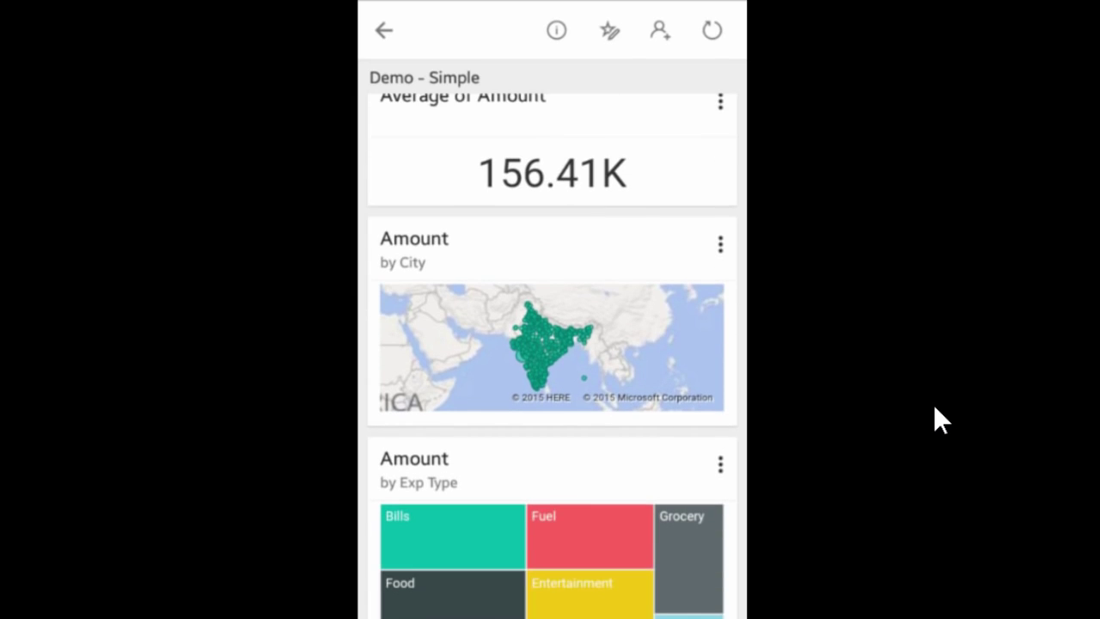
Step: Return to the Amount by Card Type tile on the mobile dashboard and mark it as a favourite
{"action": "scroll", "coordinate": [553, 344], "scroll_direction": "up", "scroll_amount": 7}
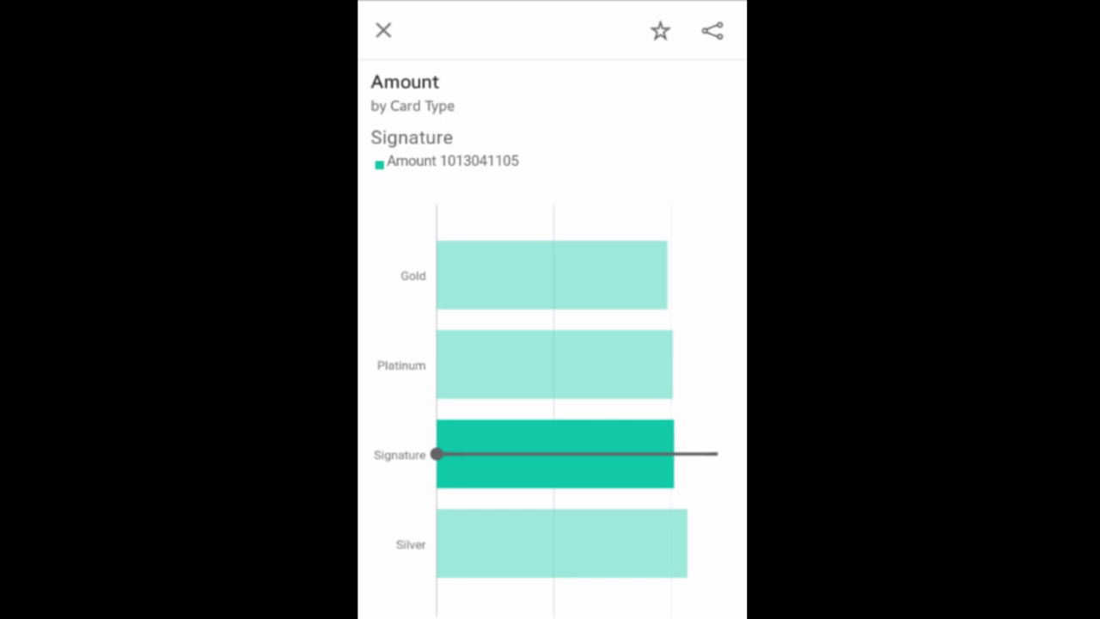
{"action": "left_click", "coordinate": [660, 31]}
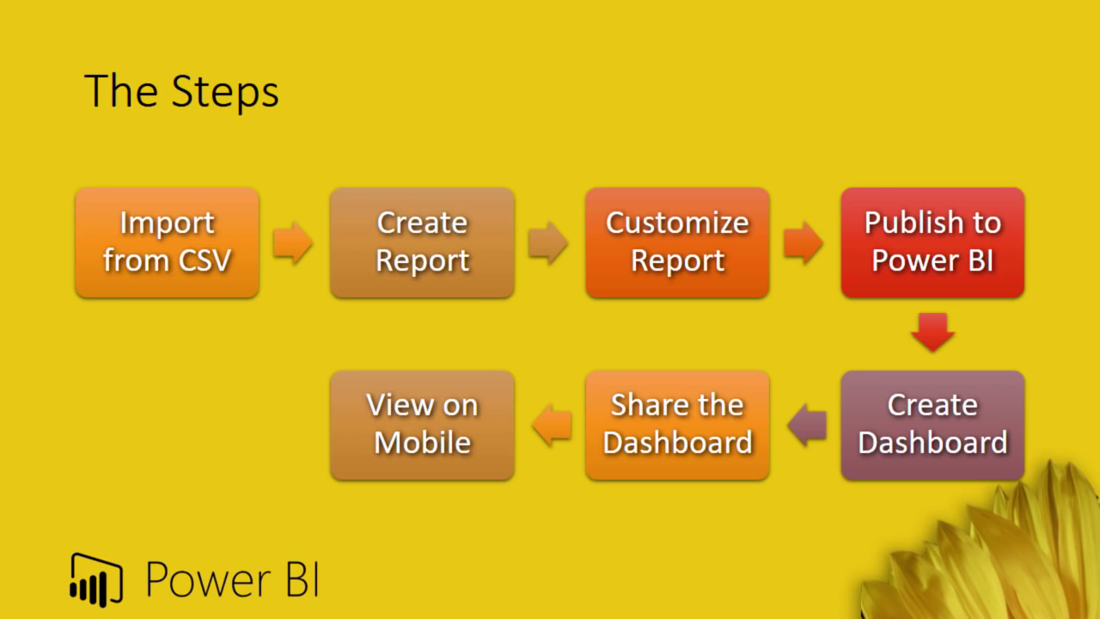
{"action": "key", "text": "Right"}
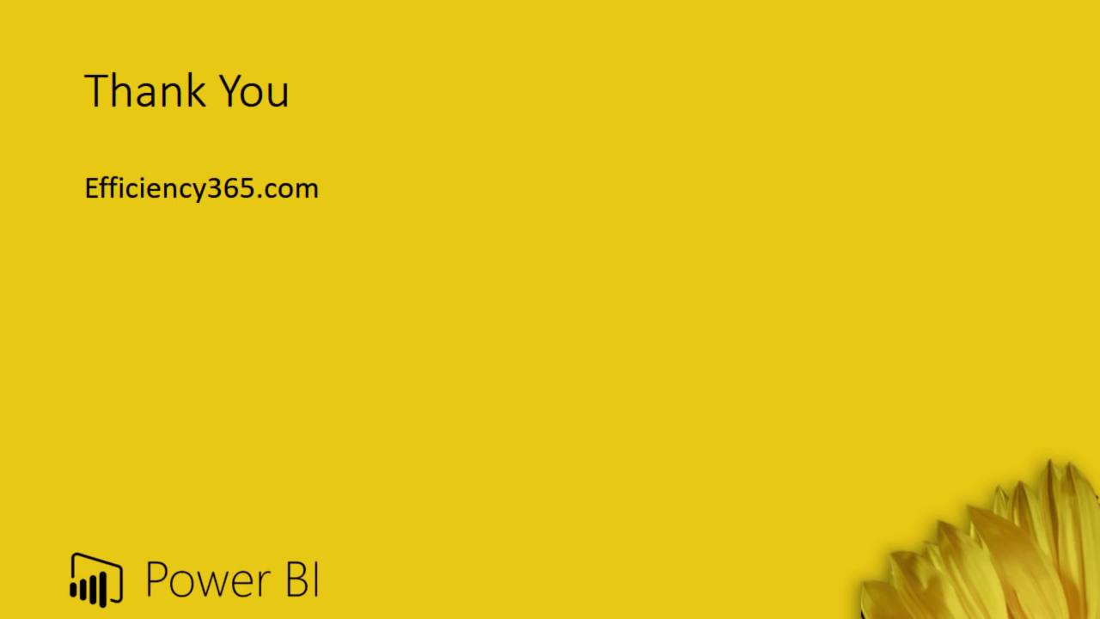